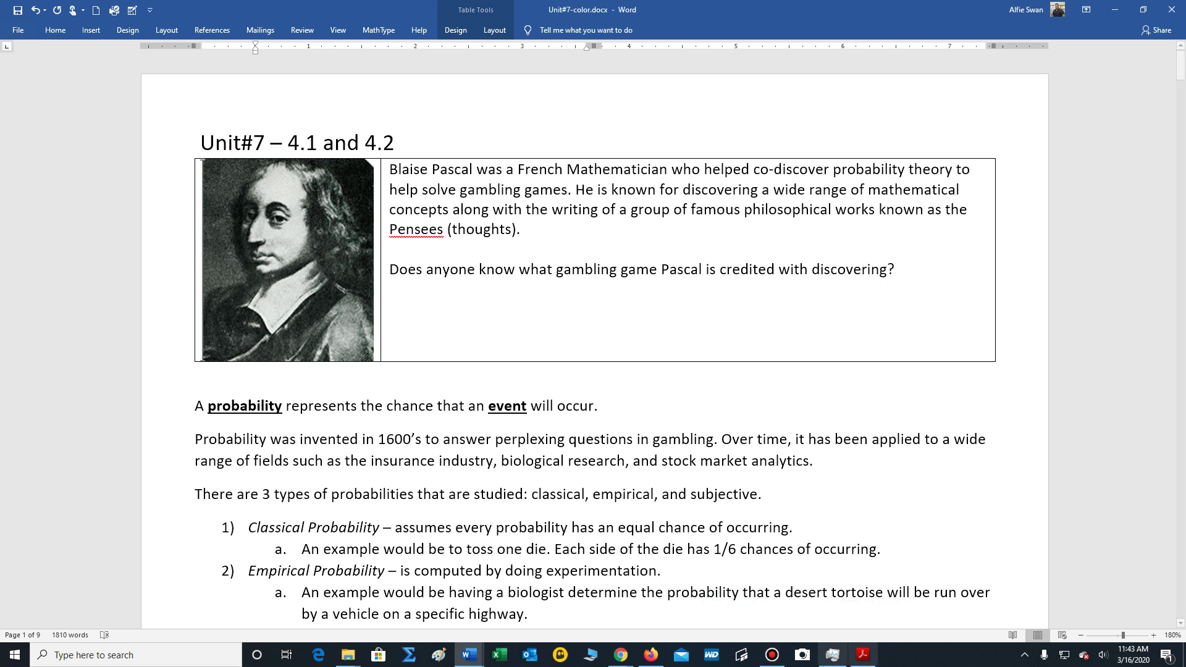
# Step: Glance at the screen recorder, then scroll down to the coin-and-die Key definitions table
pyautogui.click(774, 657)
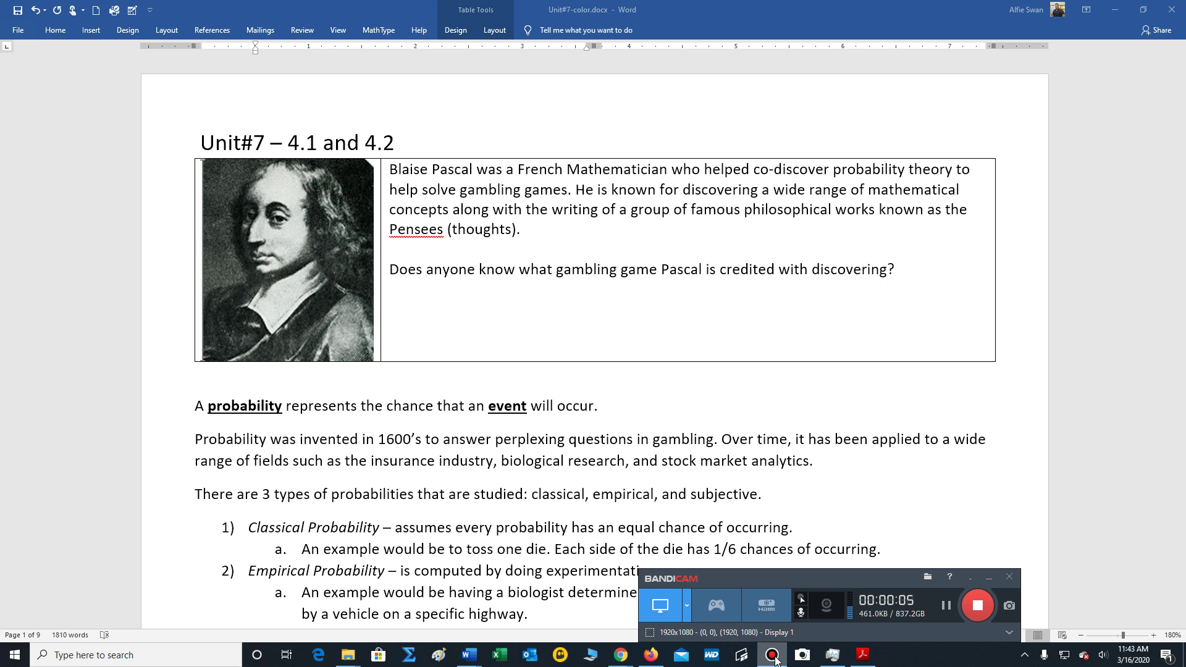
pyautogui.click(776, 660)
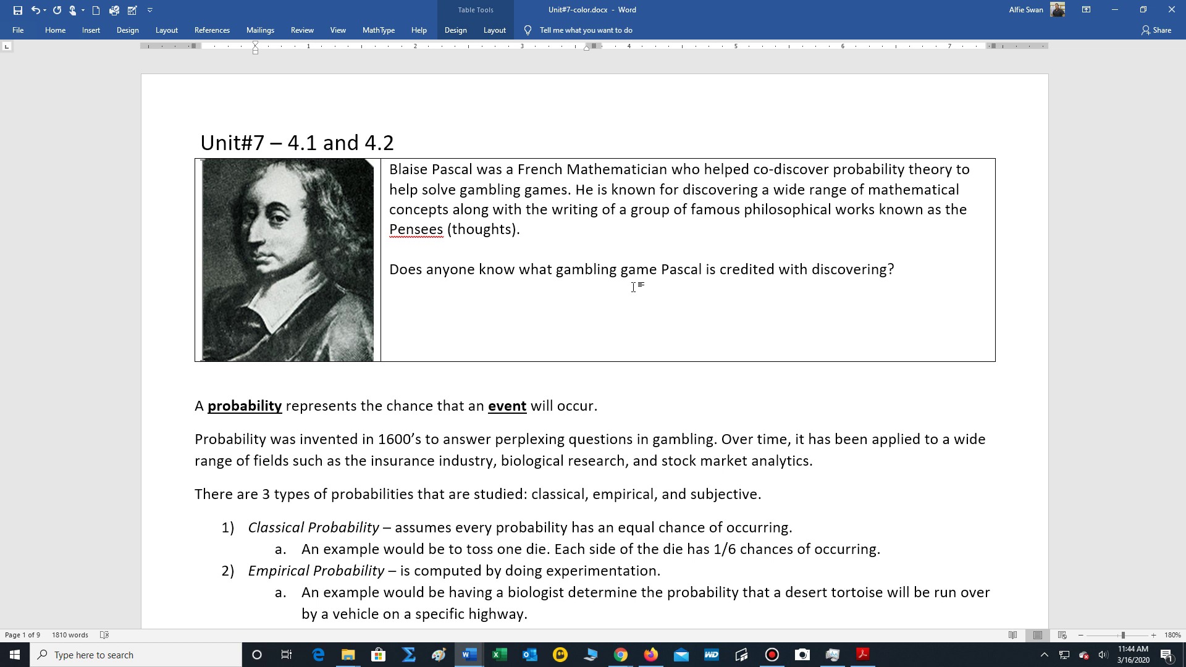
pyautogui.scroll(-3, 633, 287)
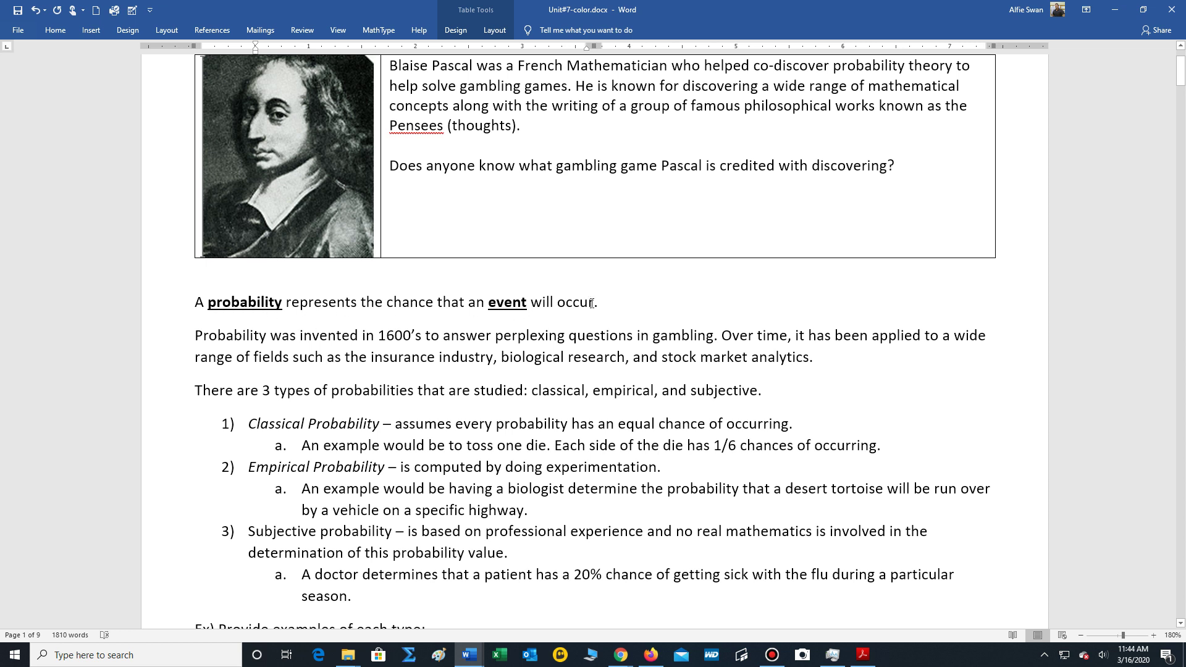
pyautogui.scroll(-1, 591, 302)
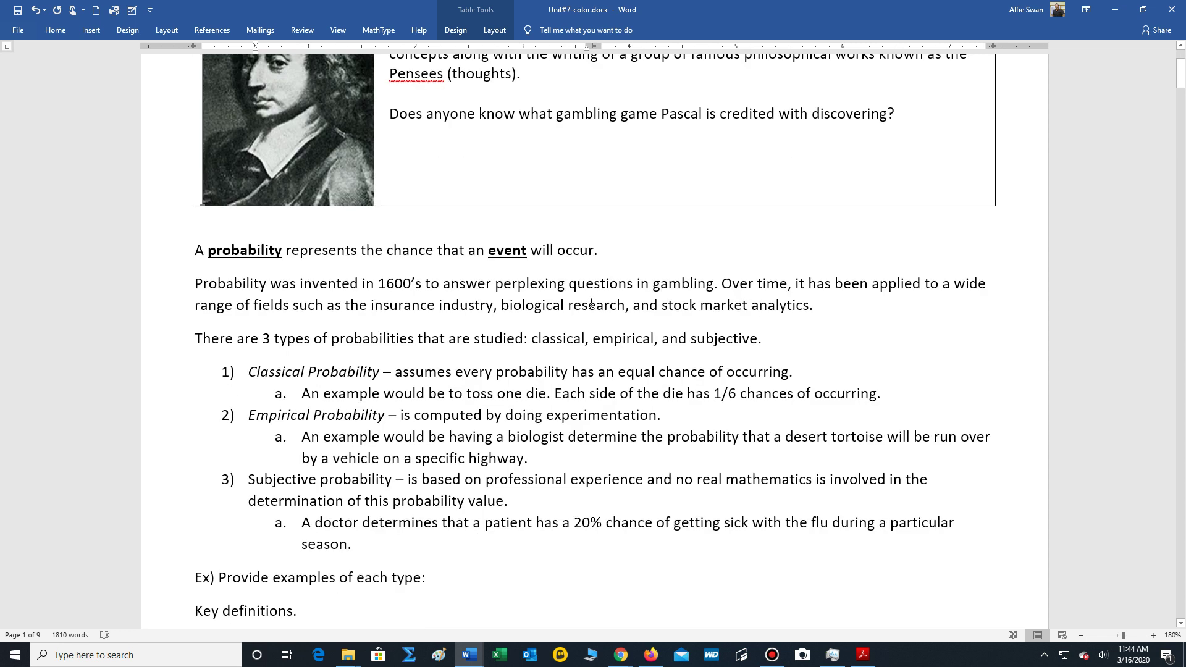
pyautogui.scroll(-4, 591, 303)
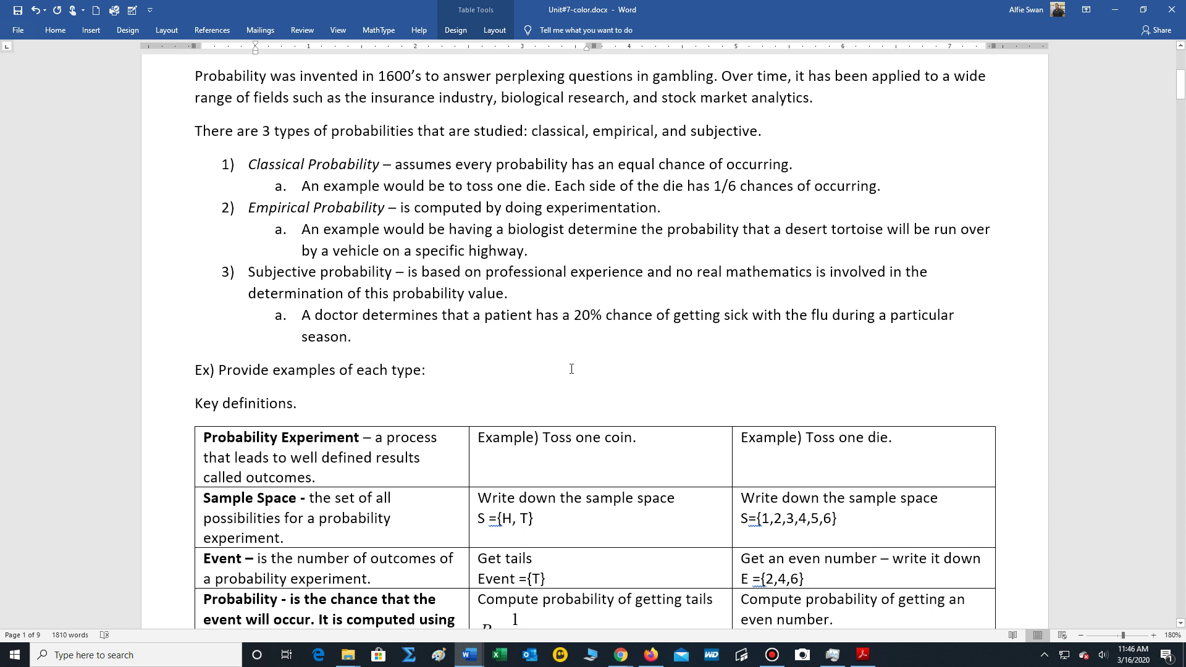
# Step: Reveal the Probability row formula and the Basic rules example 2/3 = 0.678 = 67.8%
pyautogui.scroll(-3, 572, 369)
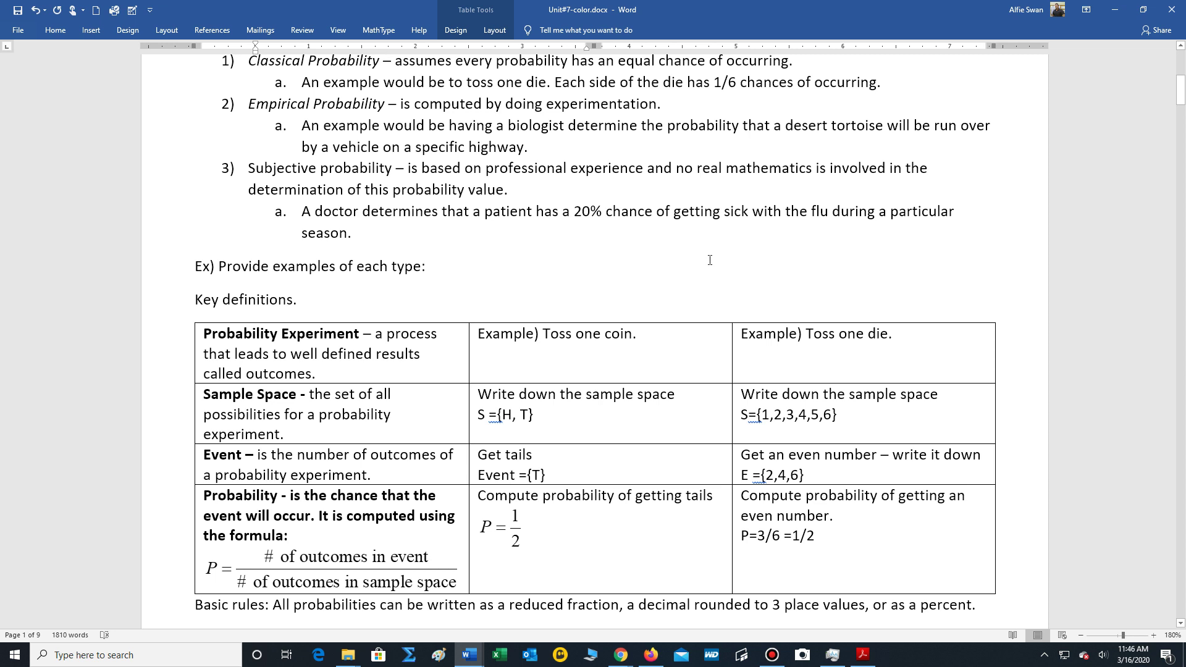
pyautogui.scroll(-3, 710, 260)
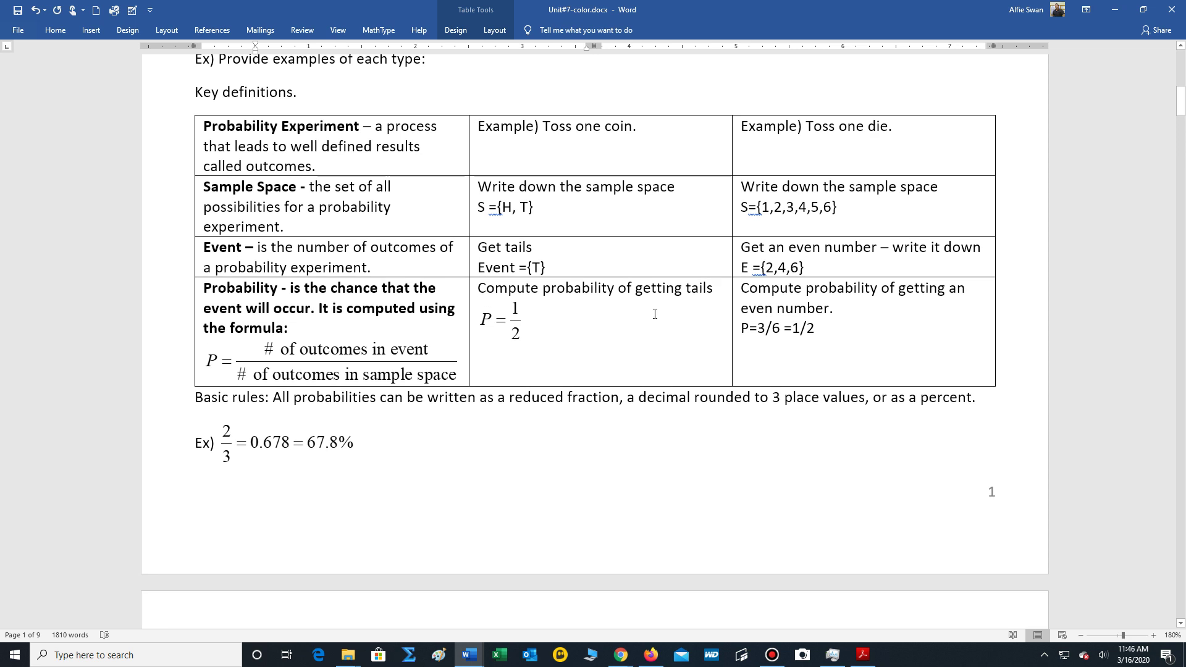
# Step: Scroll back up and select 'Probability Experiment' in the table's first cell
pyautogui.scroll(1, 577, 428)
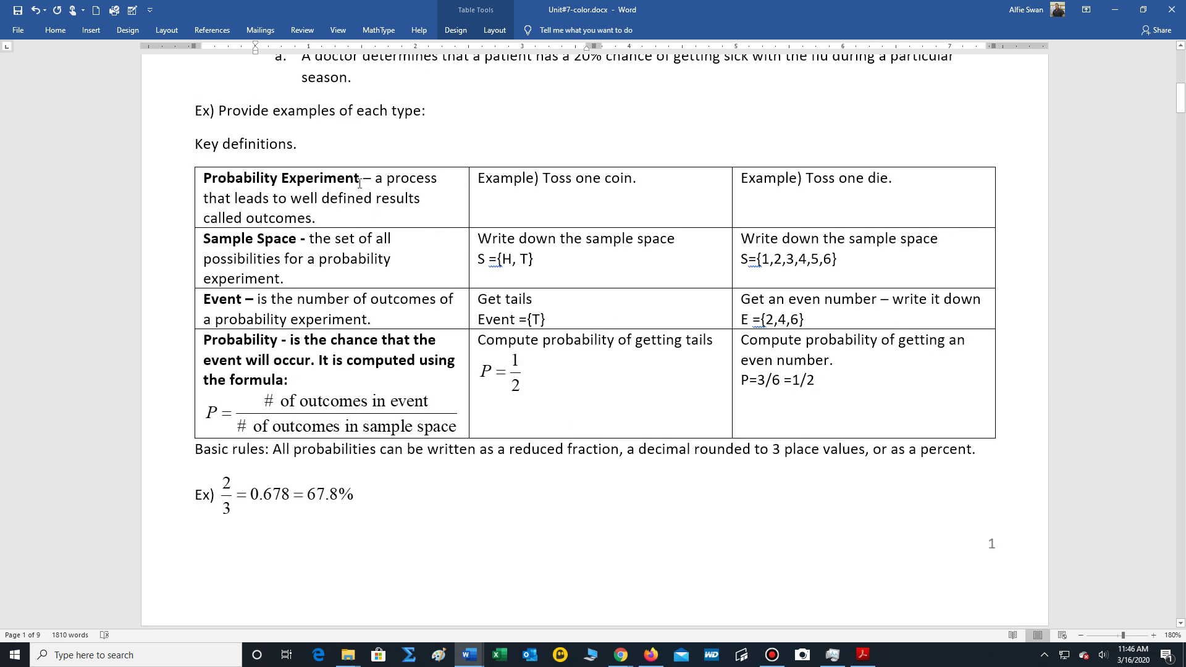
pyautogui.moveTo(237, 176); pyautogui.dragTo(363, 178)
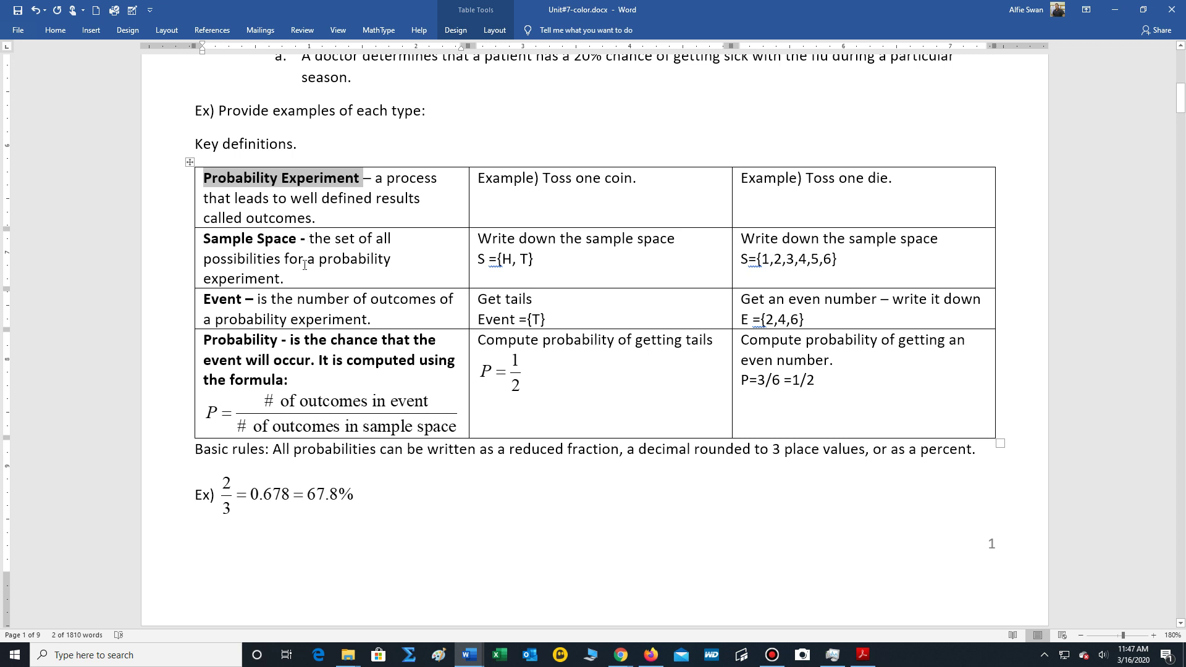
pyautogui.click(518, 259)
pyautogui.scroll(-1, 725, 399)
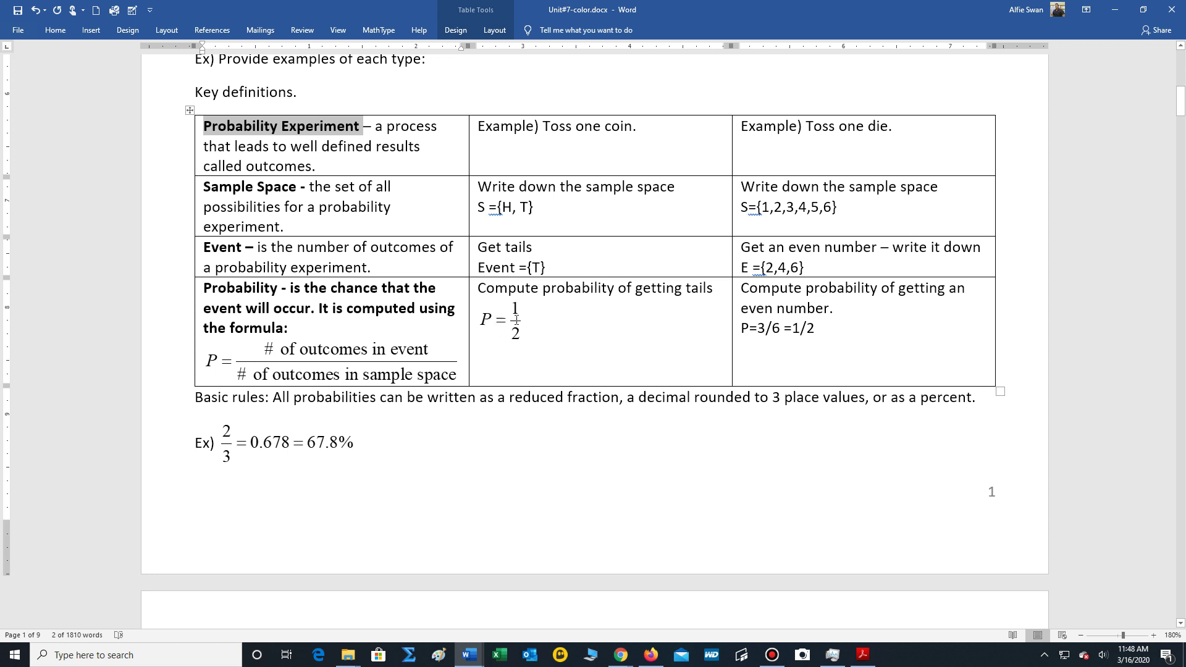
pyautogui.click(842, 311)
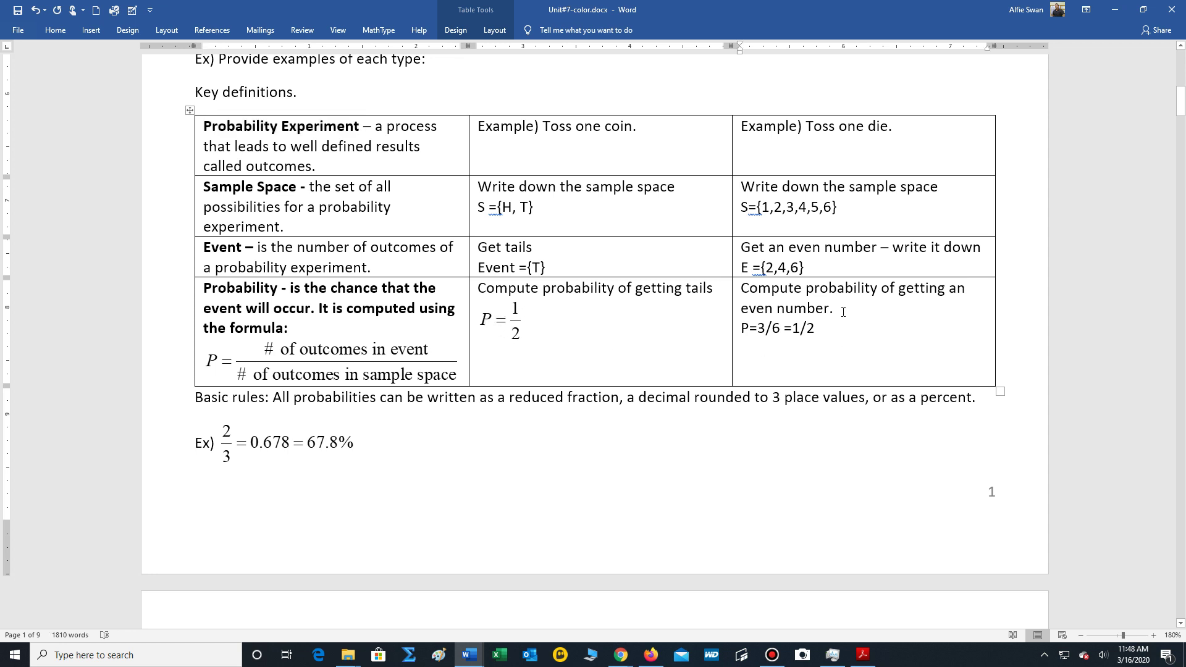
# Step: Insert a blank line after 'even number.' and select the 2/3 = 0.678 = 67.8% equation
pyautogui.press('Return')
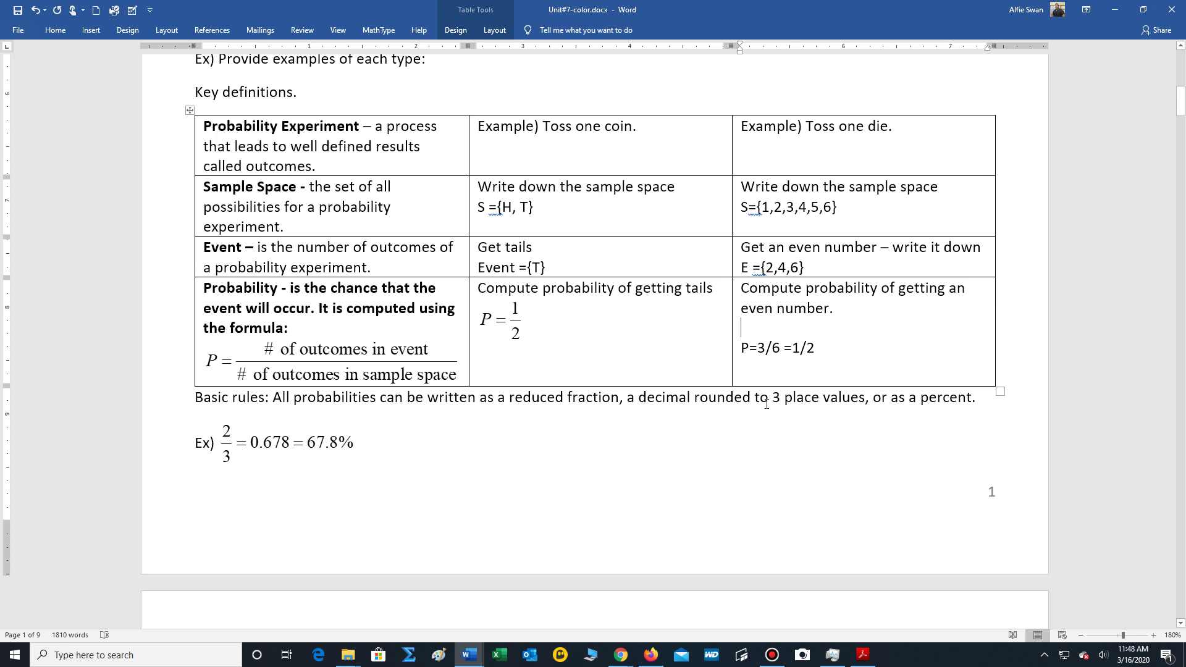
pyautogui.scroll(-1, 623, 503)
pyautogui.scroll(-2, 623, 504)
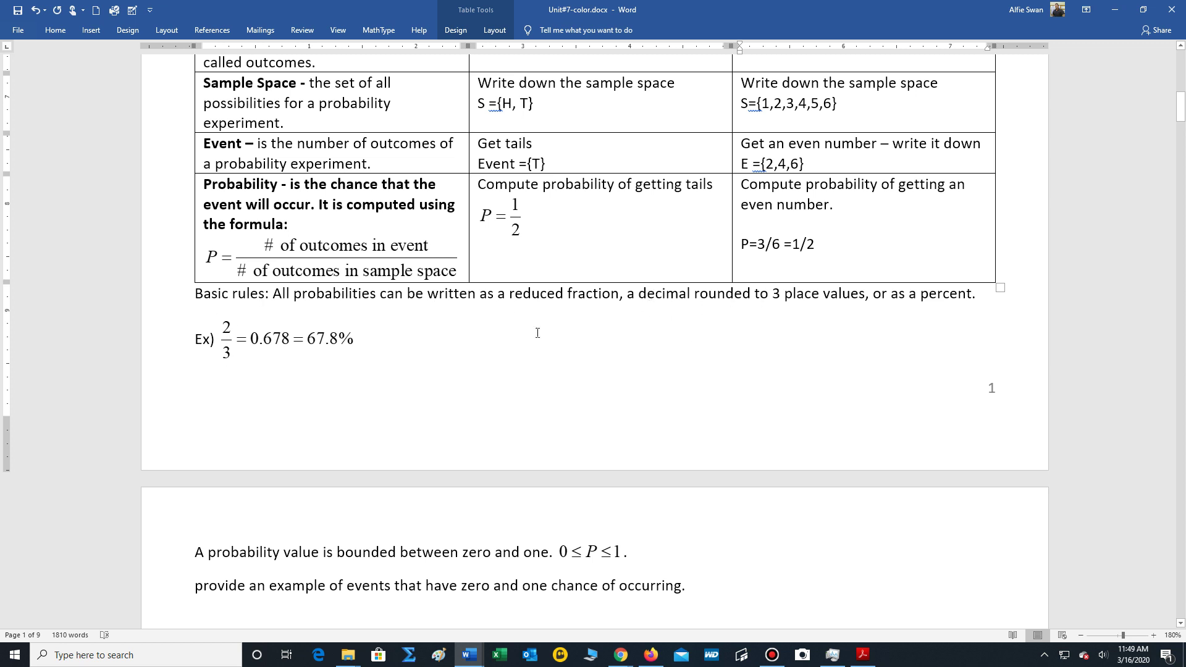
pyautogui.click(275, 341)
pyautogui.click(572, 356)
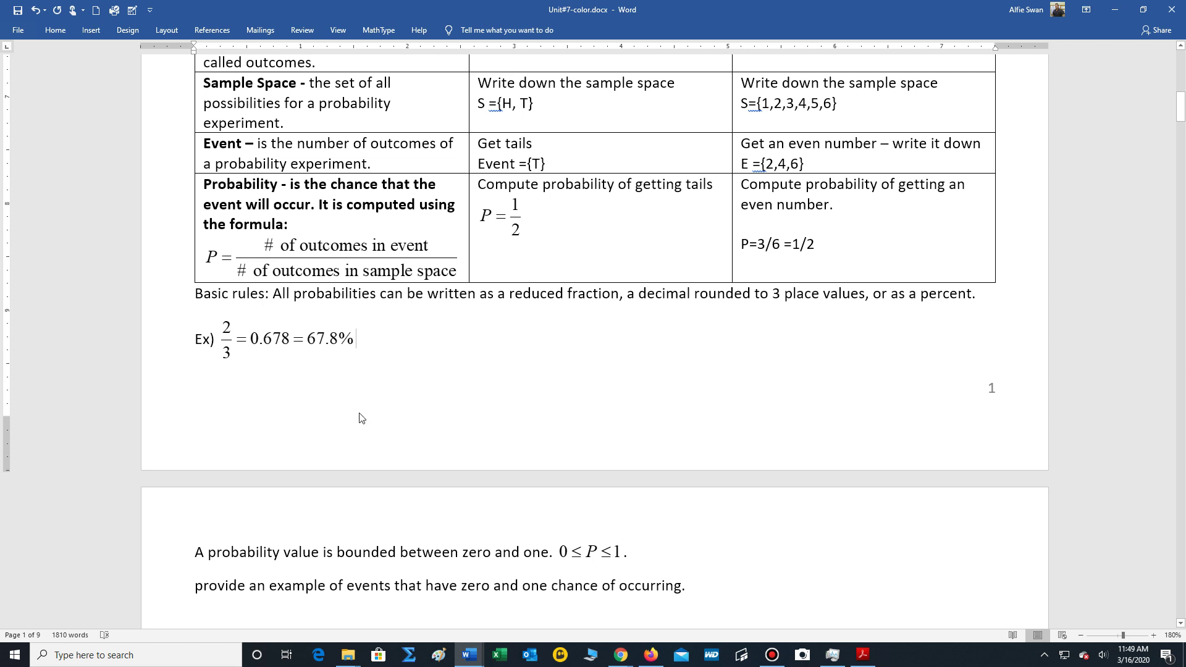
pyautogui.scroll(-4, 364, 408)
pyautogui.scroll(-1, 365, 405)
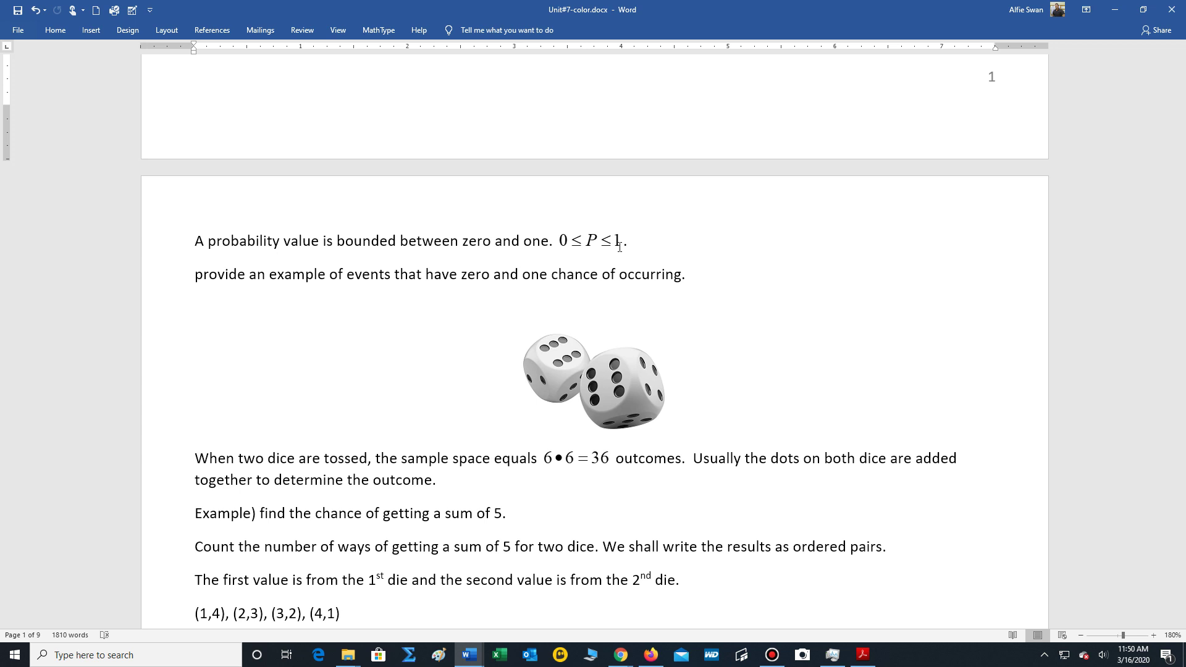
# Step: Read down to the Sum/Frequency table, then bring up 'Sample Space for 2 dice and Cards.pdf'
pyautogui.scroll(-3, 619, 247)
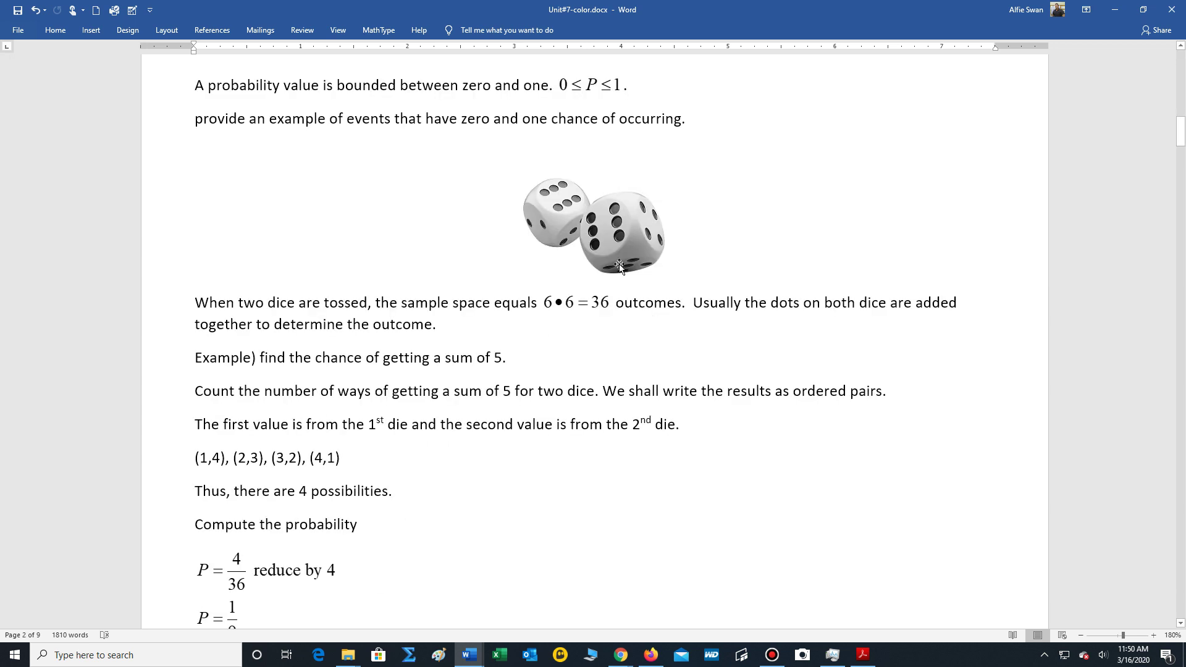
pyautogui.scroll(-2, 654, 379)
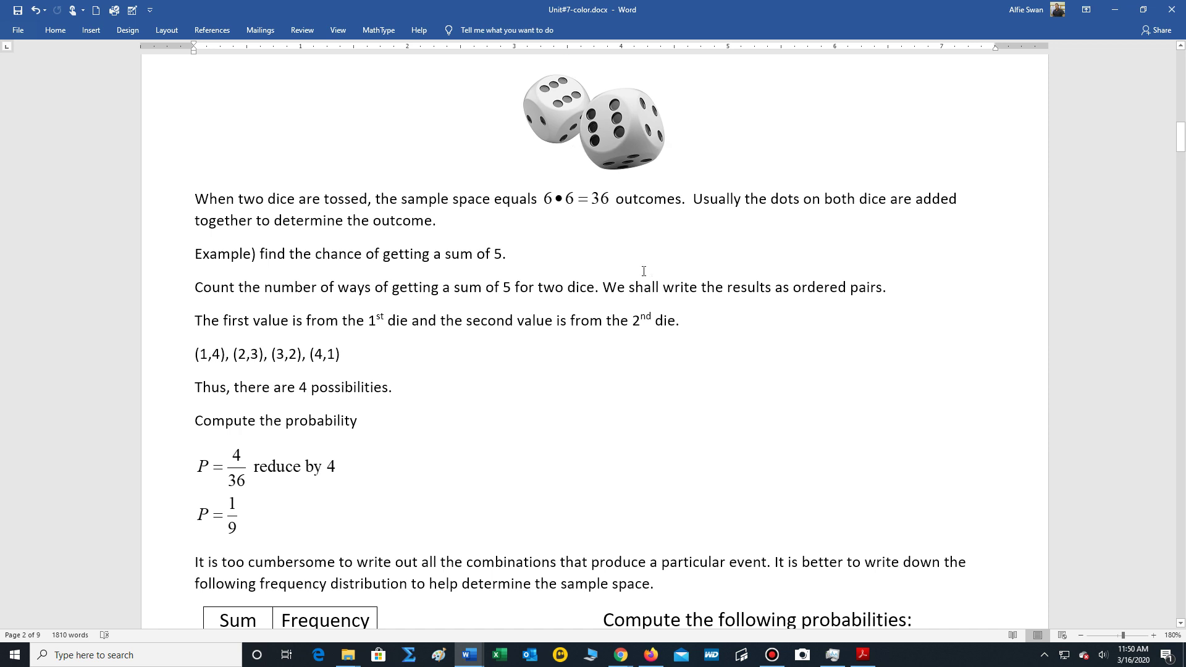
pyautogui.scroll(-3, 615, 241)
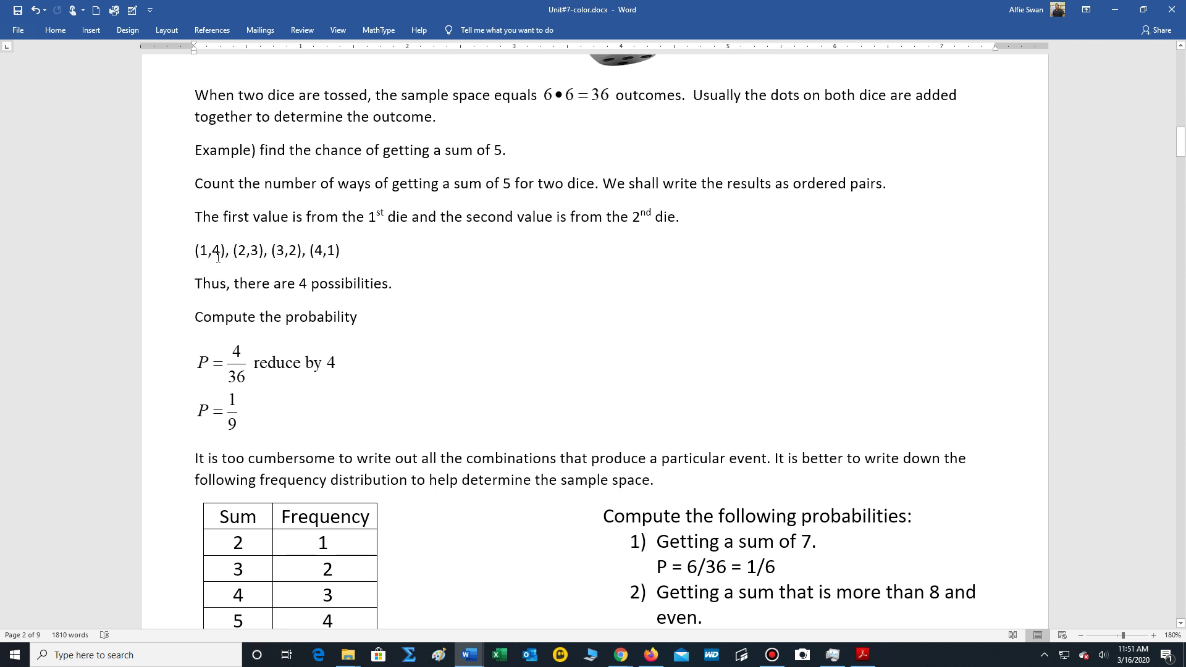
pyautogui.click(863, 659)
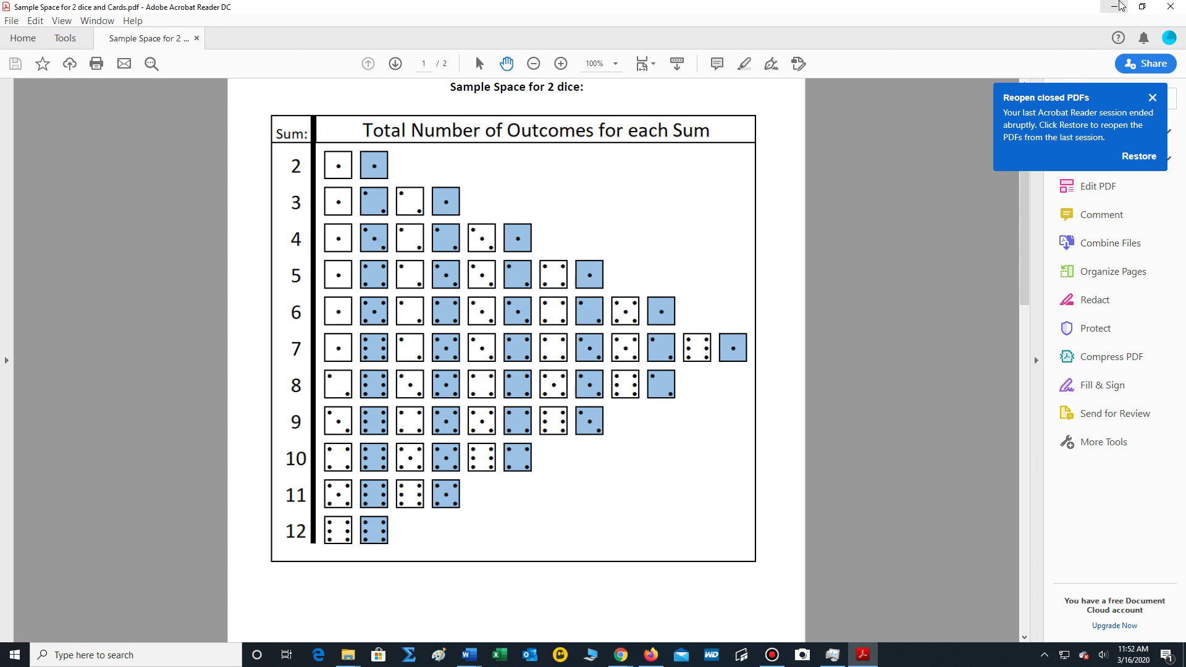
# Step: Minimize Acrobat Reader to get back to the Word probability notes
pyautogui.click(1119, 6)
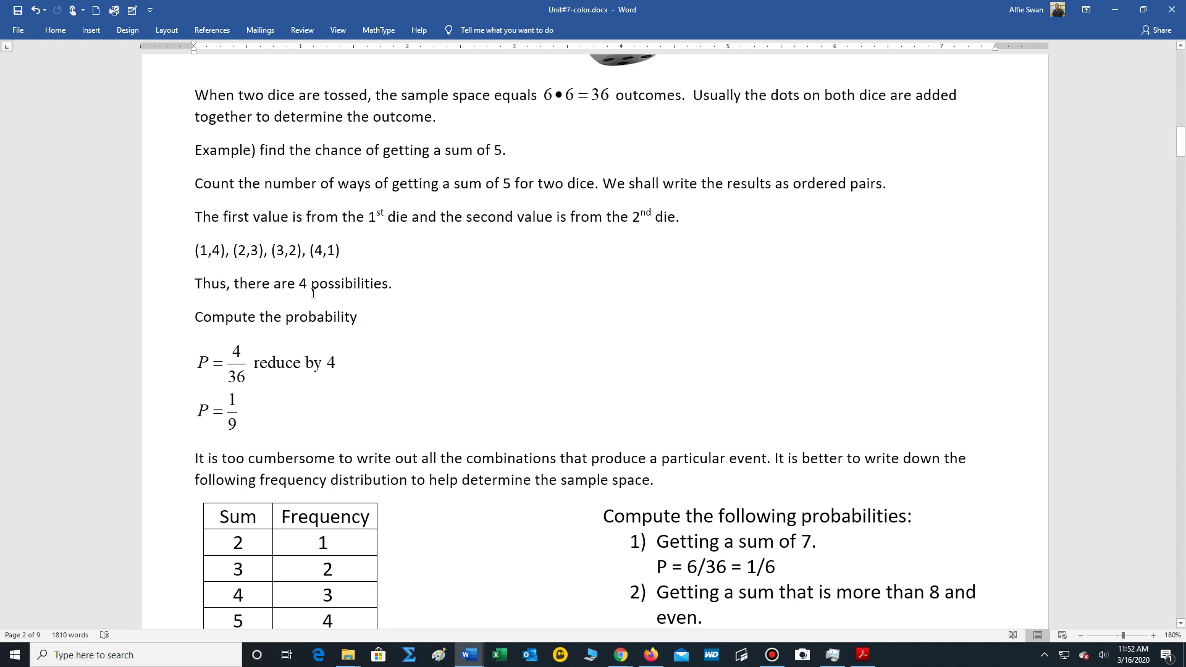
pyautogui.scroll(-2, 314, 293)
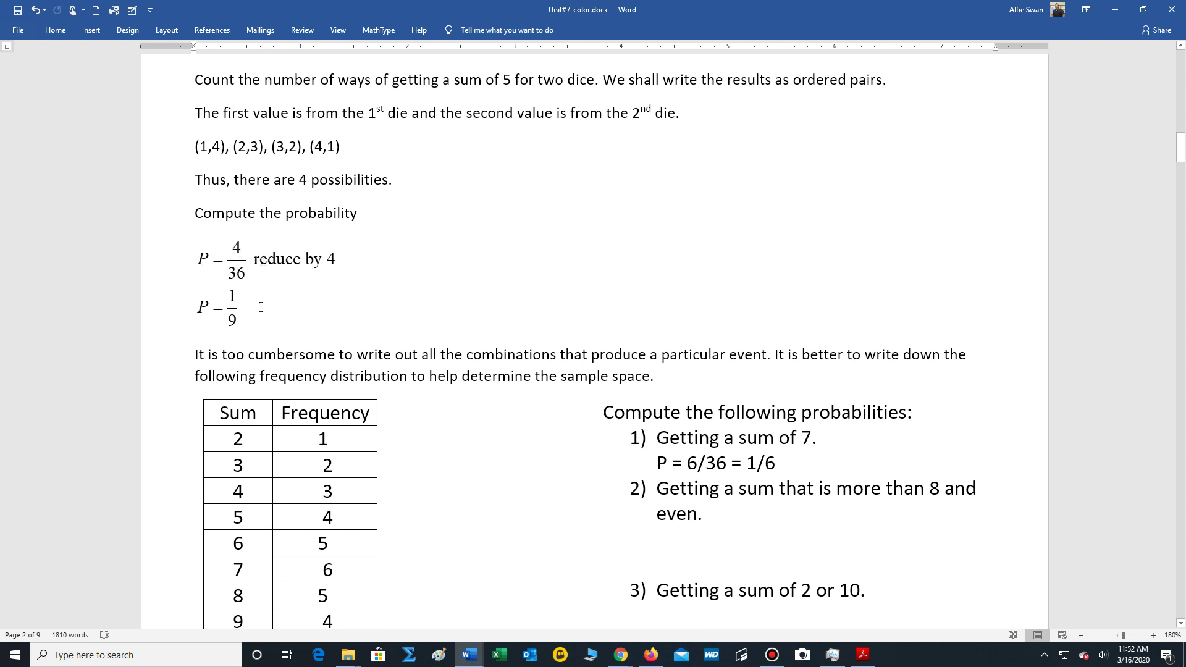
pyautogui.scroll(-3, 368, 299)
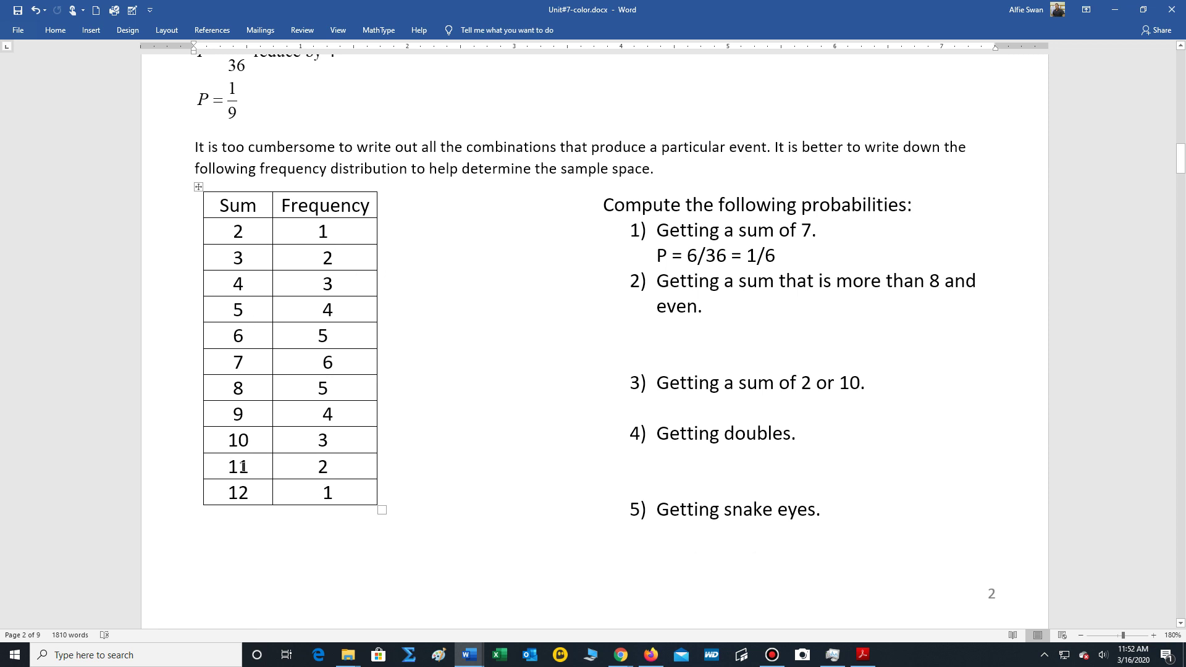
# Step: Select the frequency 6 beside the sum 7 in the dice frequency table
pyautogui.doubleClick(237, 231)
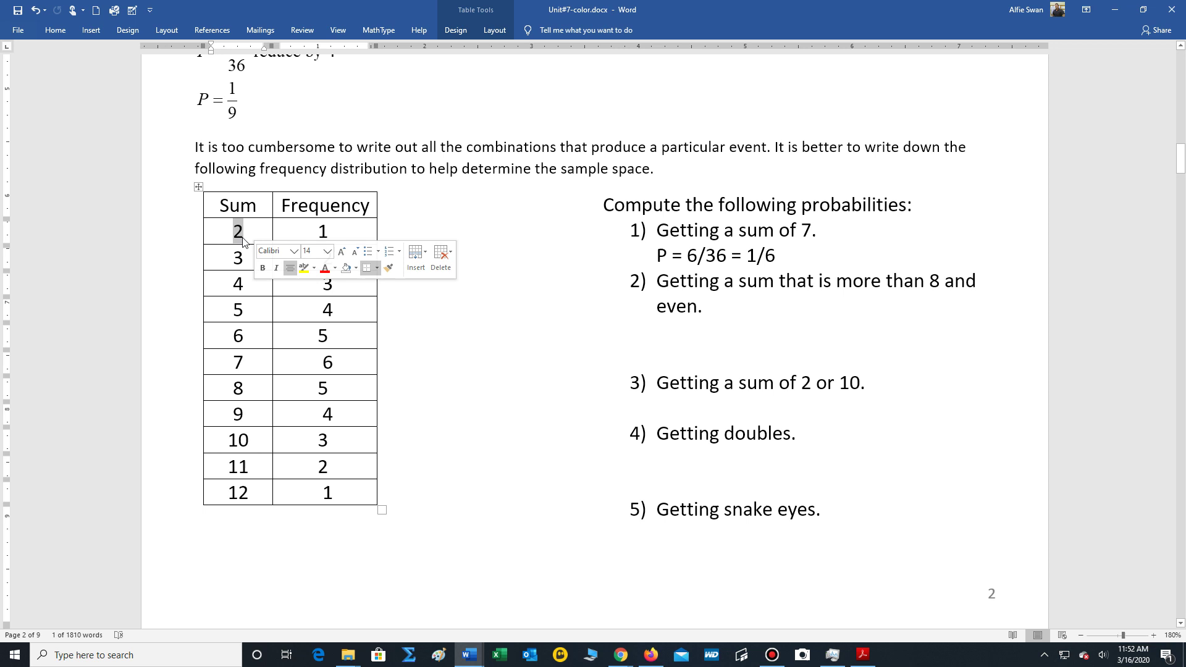
pyautogui.click(455, 365)
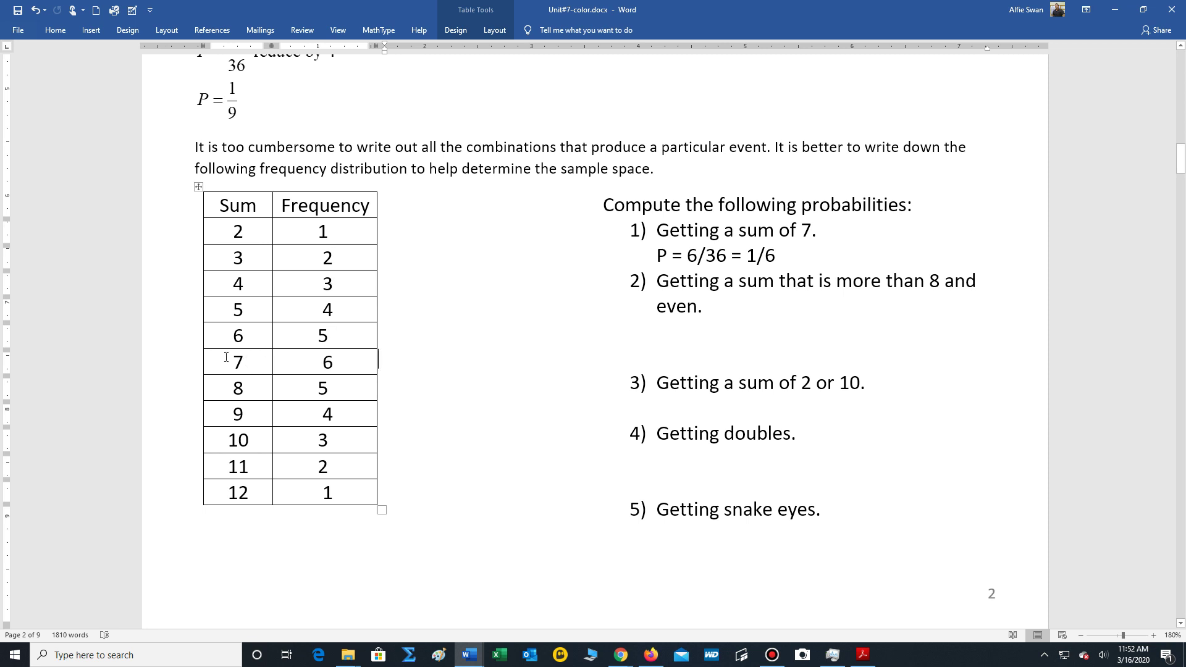
pyautogui.doubleClick(328, 364)
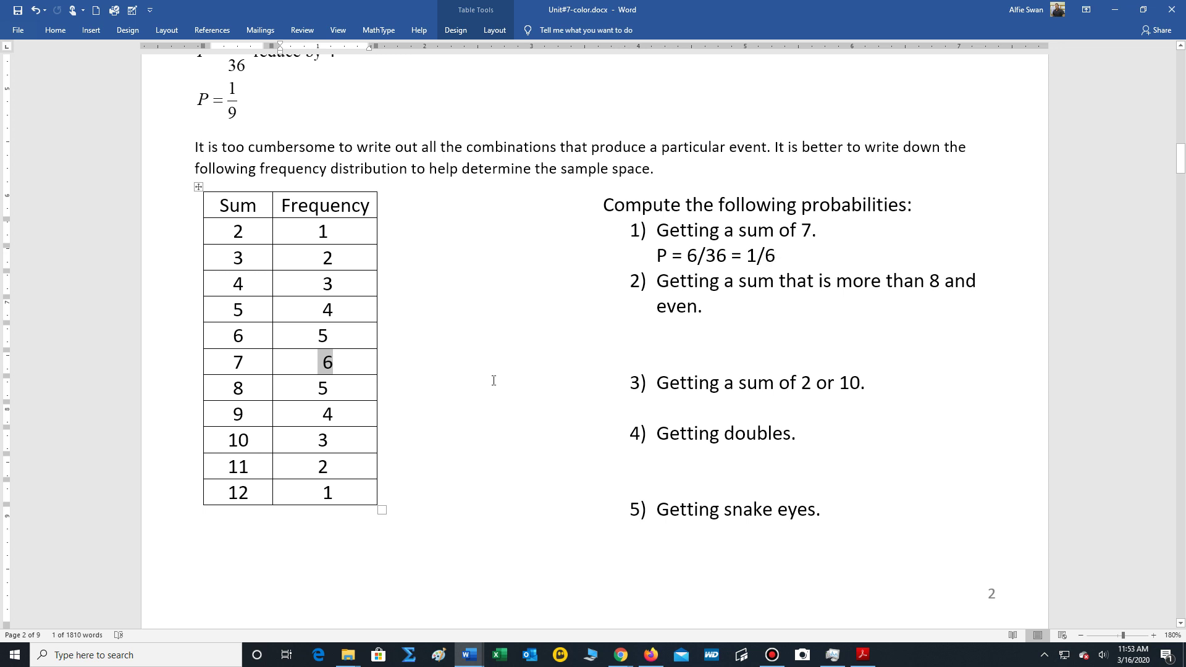
# Step: Scroll through the deck-of-cards section, then switch back to the two-dice sample-space PDF
pyautogui.scroll(-9, 468, 403)
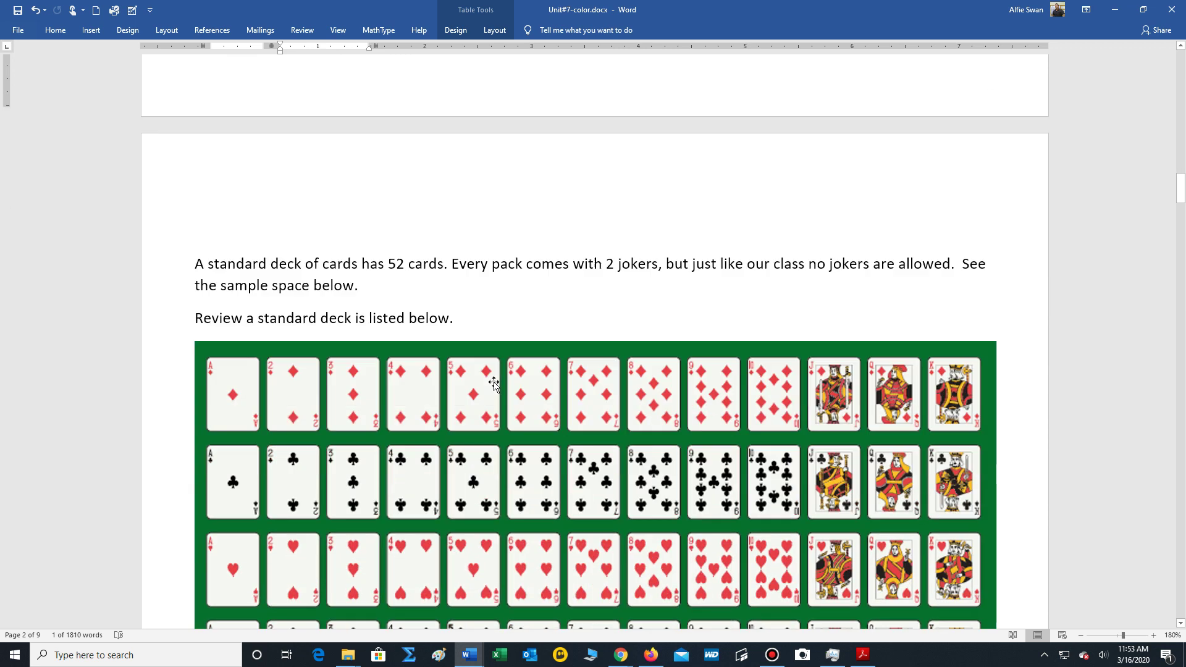
pyautogui.scroll(-3, 494, 384)
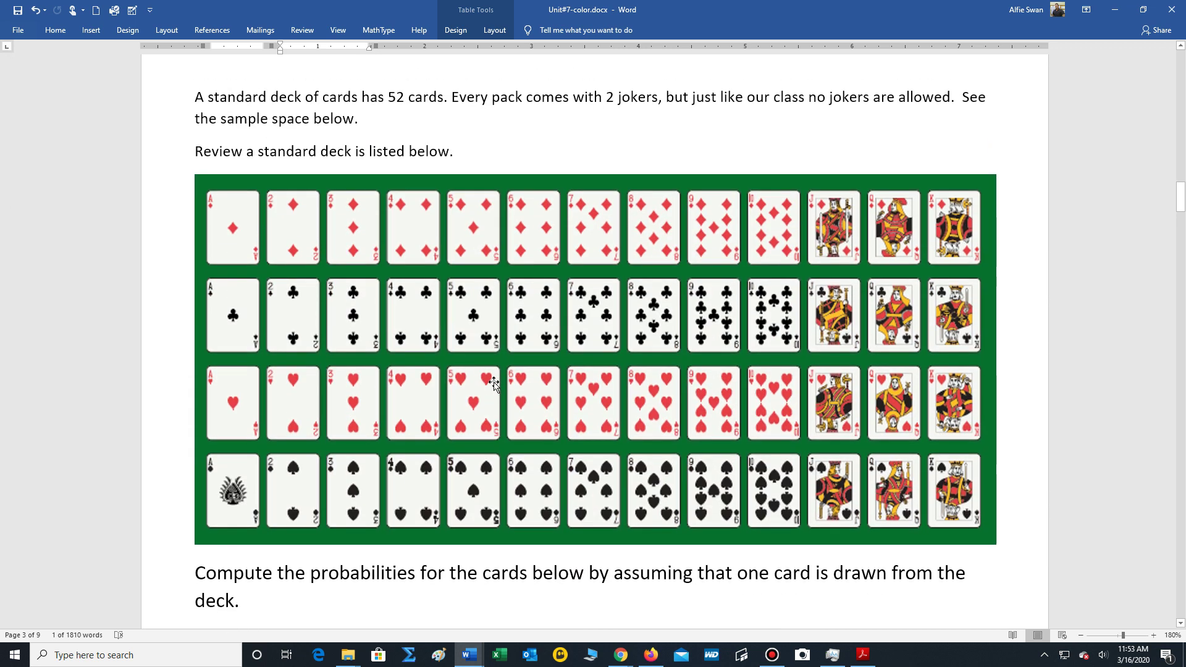
pyautogui.scroll(10, 494, 384)
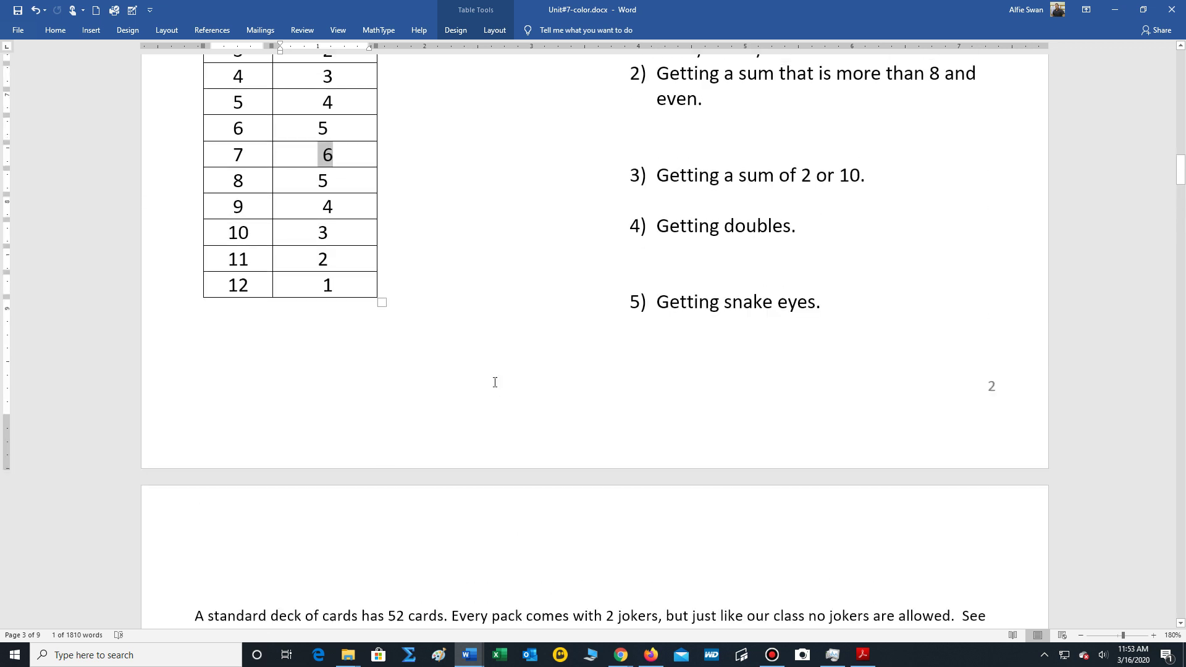
pyautogui.scroll(2, 495, 382)
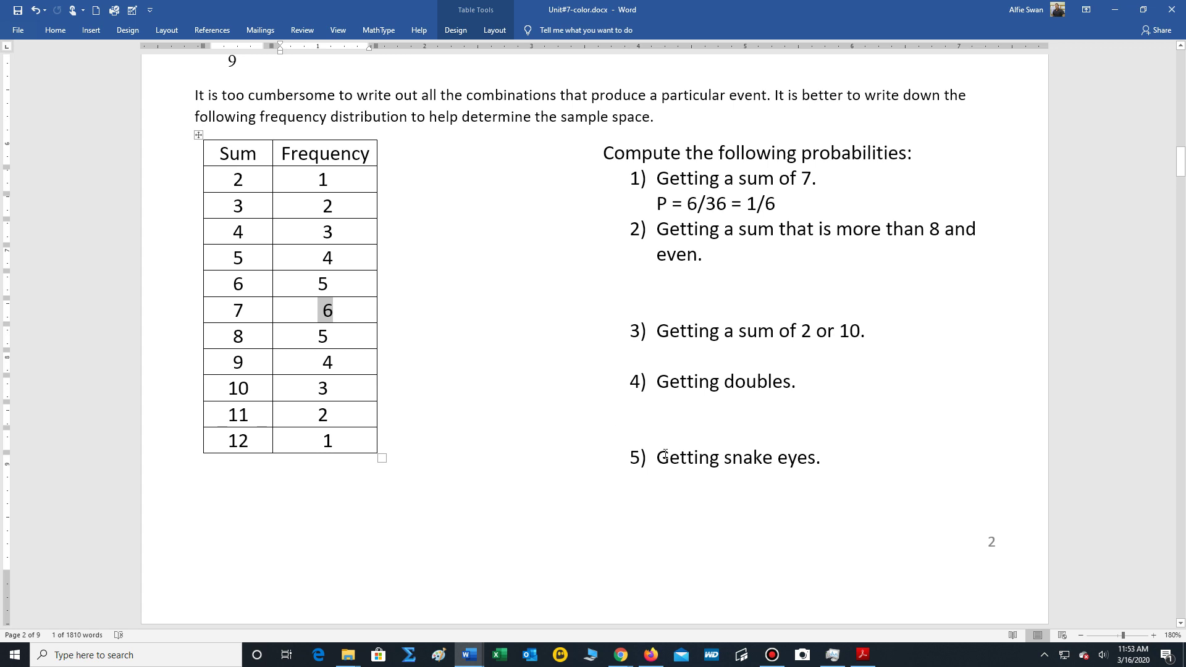
pyautogui.scroll(-10, 486, 407)
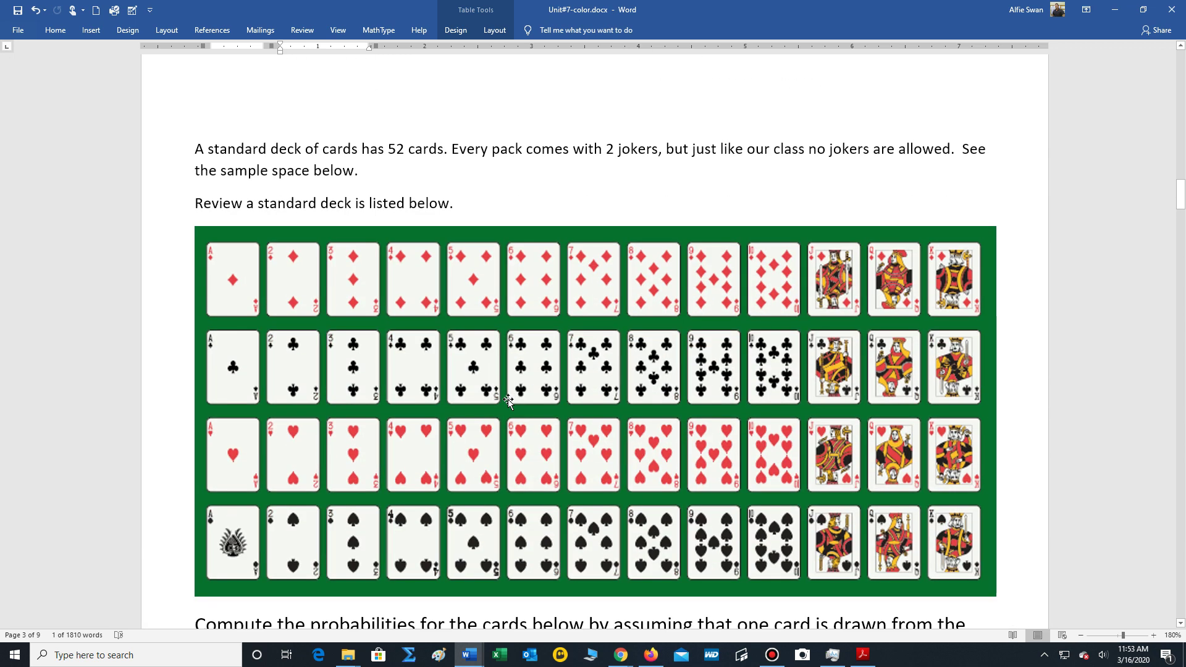
pyautogui.scroll(-2, 507, 399)
pyautogui.scroll(2, 508, 399)
pyautogui.scroll(-3, 554, 340)
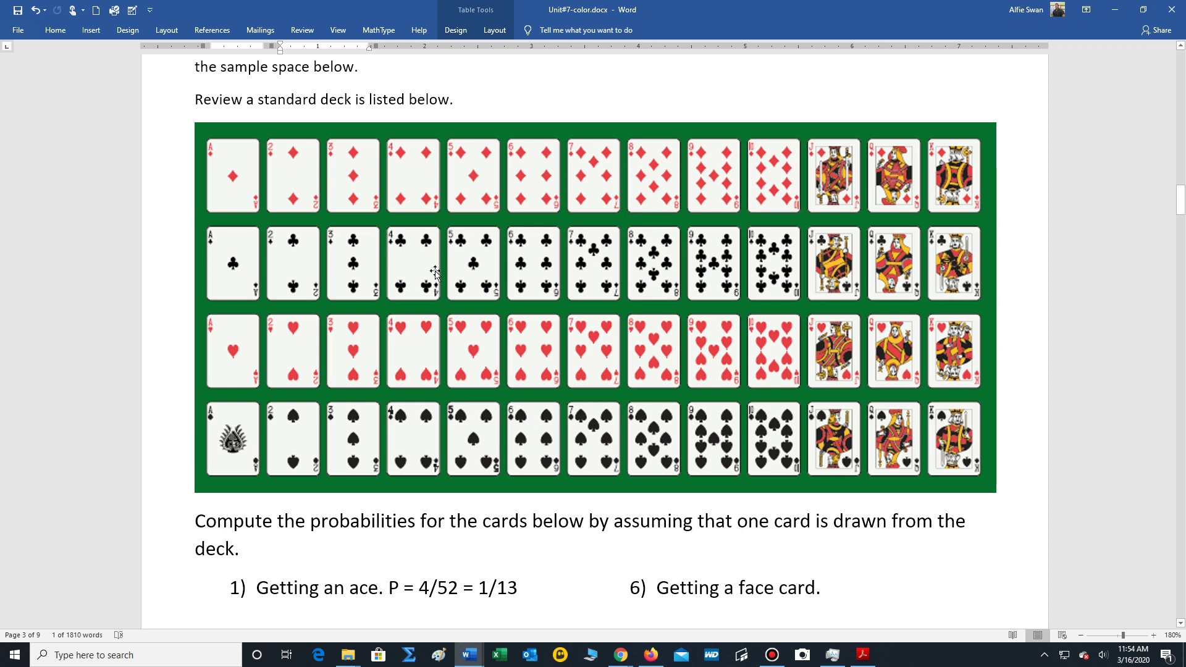
pyautogui.scroll(-1, 253, 434)
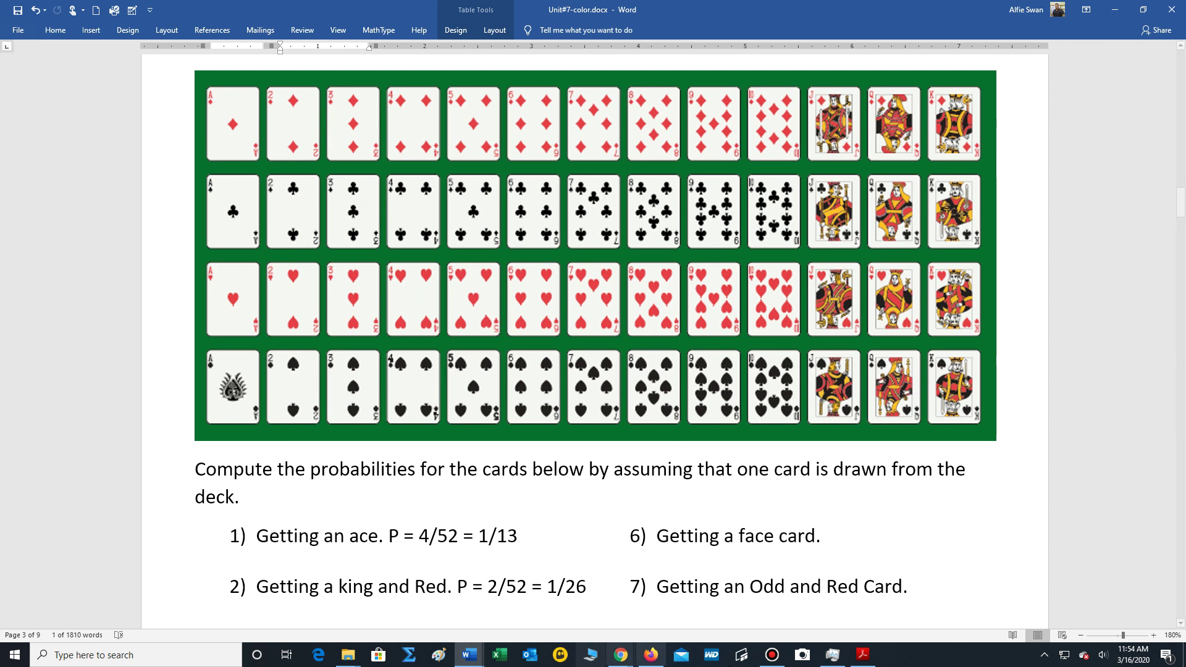
pyautogui.click(865, 657)
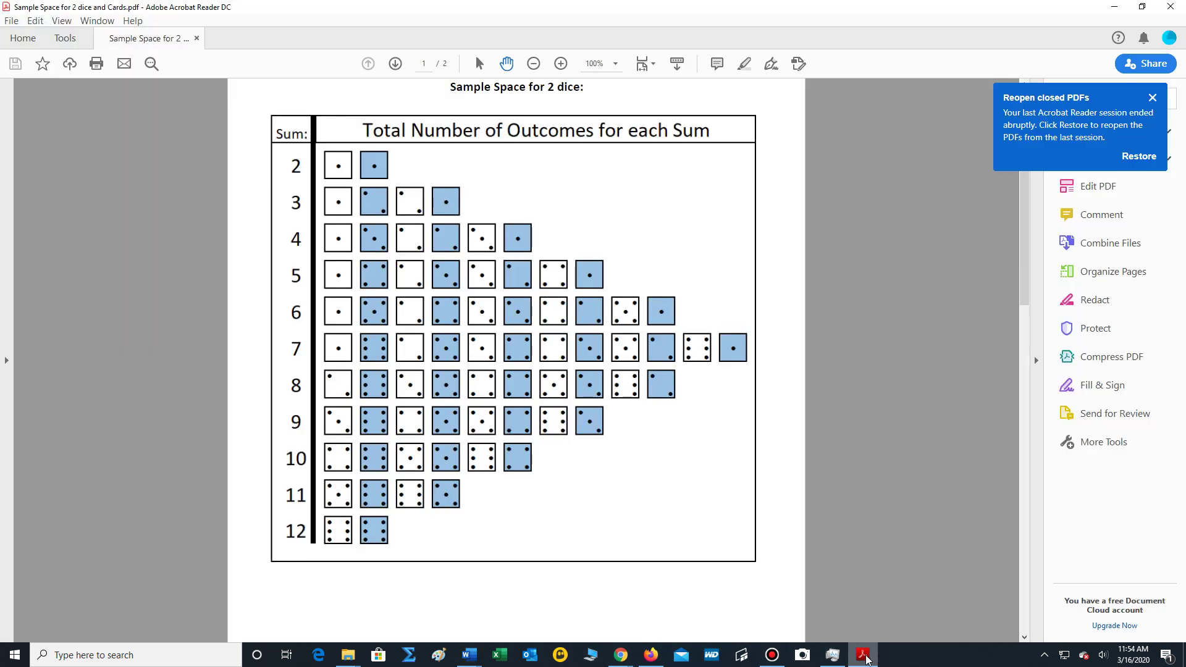
# Step: Scroll to the cards sample-space page of the PDF, then minimize Acrobat Reader
pyautogui.scroll(-2, 634, 486)
pyautogui.scroll(-6, 635, 486)
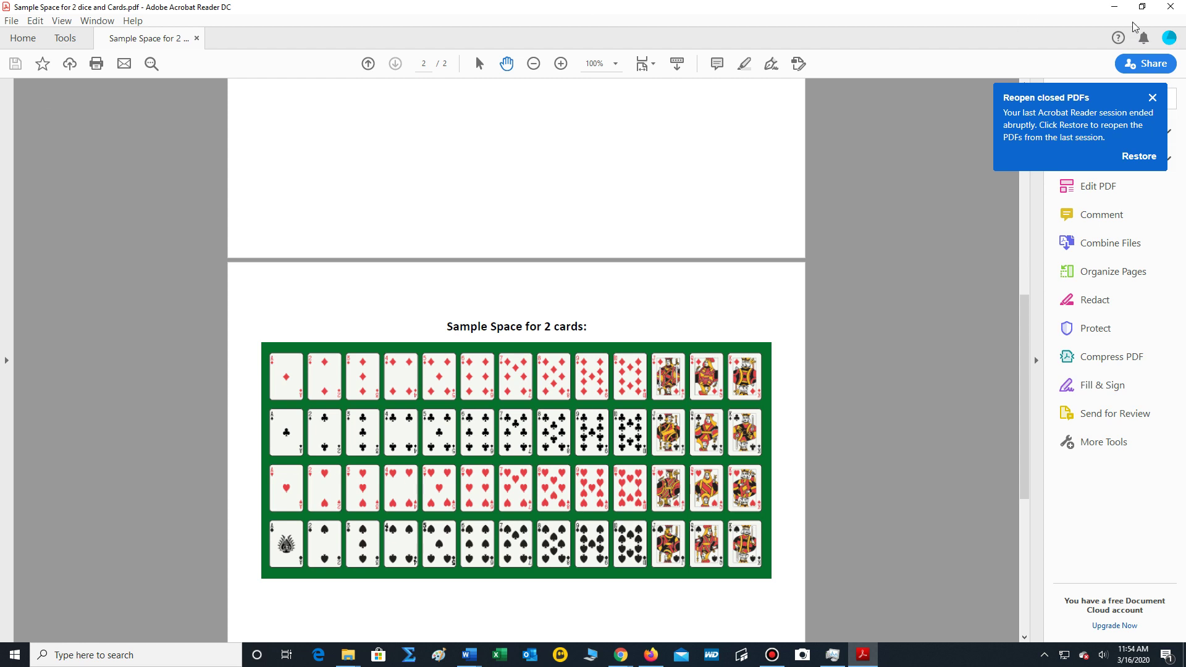
pyautogui.click(1113, 8)
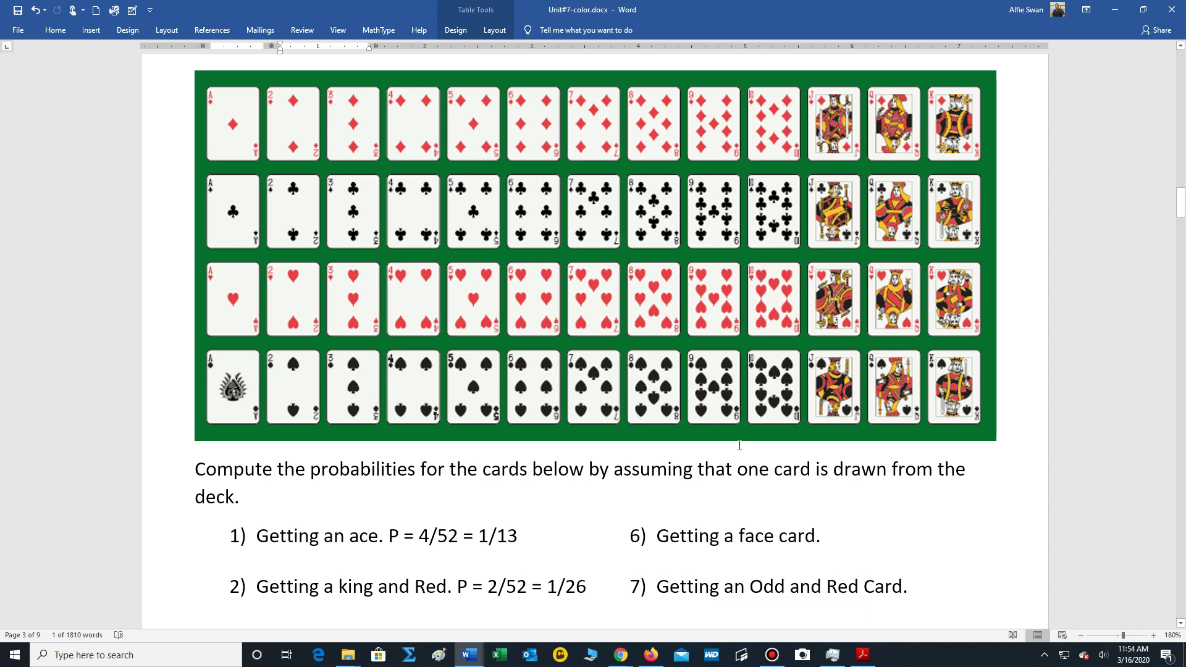
# Step: Scroll past the standard 52-card deck image to show card questions 1–10
pyautogui.scroll(-5, 670, 486)
pyautogui.scroll(3, 739, 445)
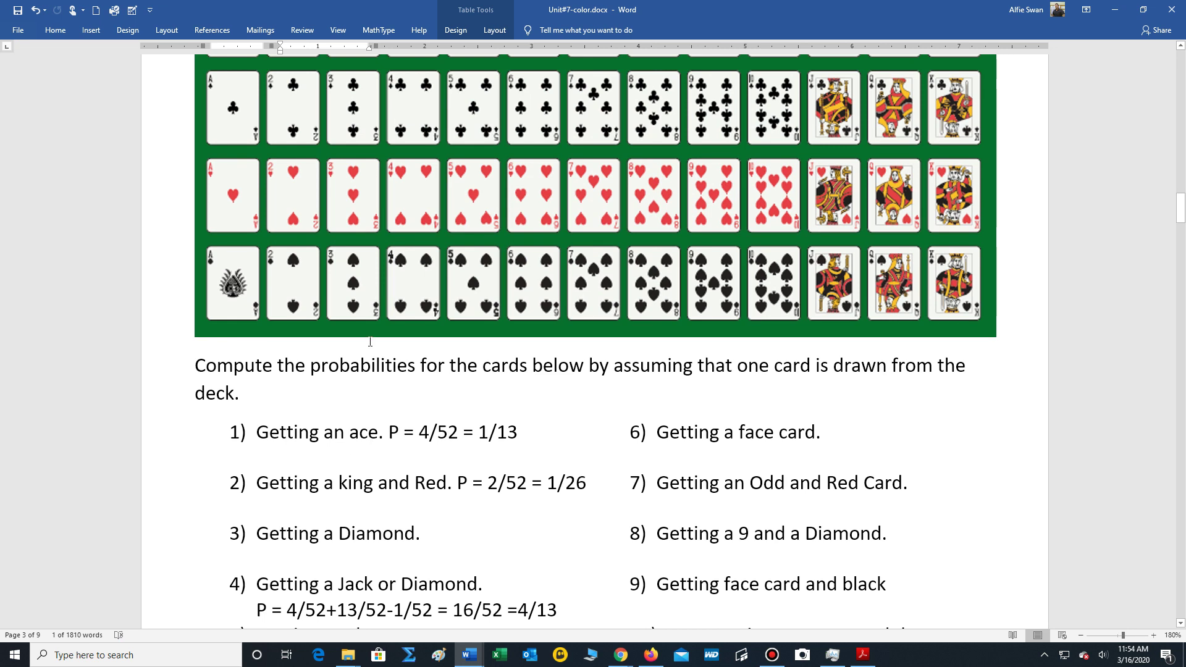
pyautogui.scroll(1, 227, 174)
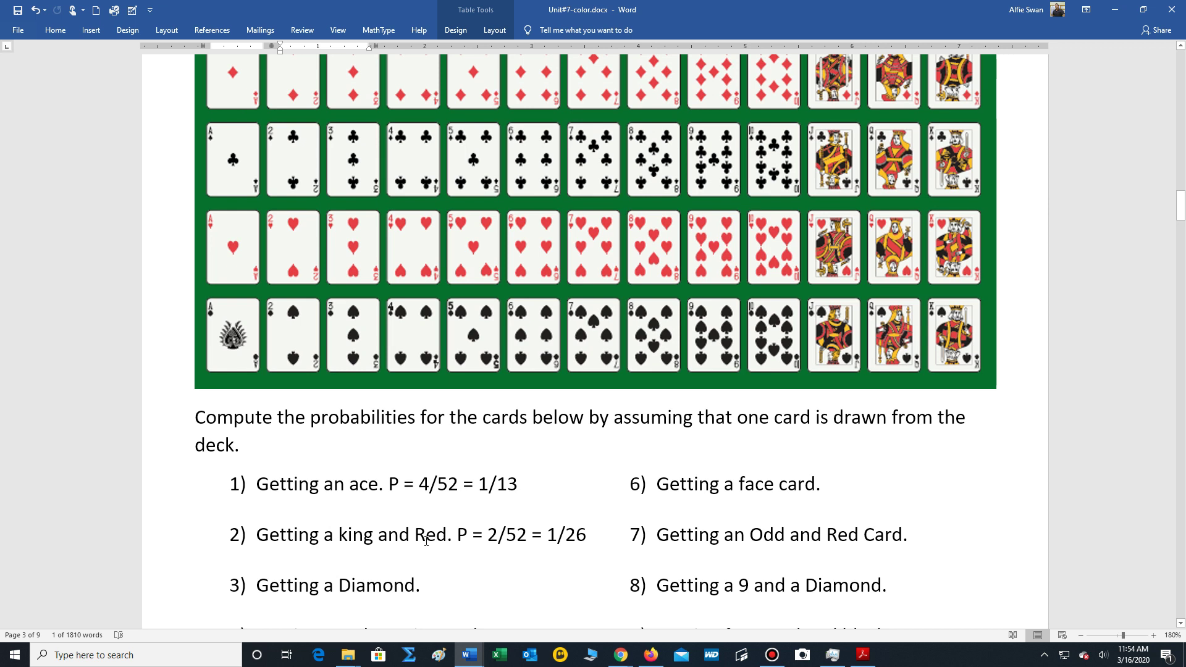
pyautogui.scroll(3, 449, 482)
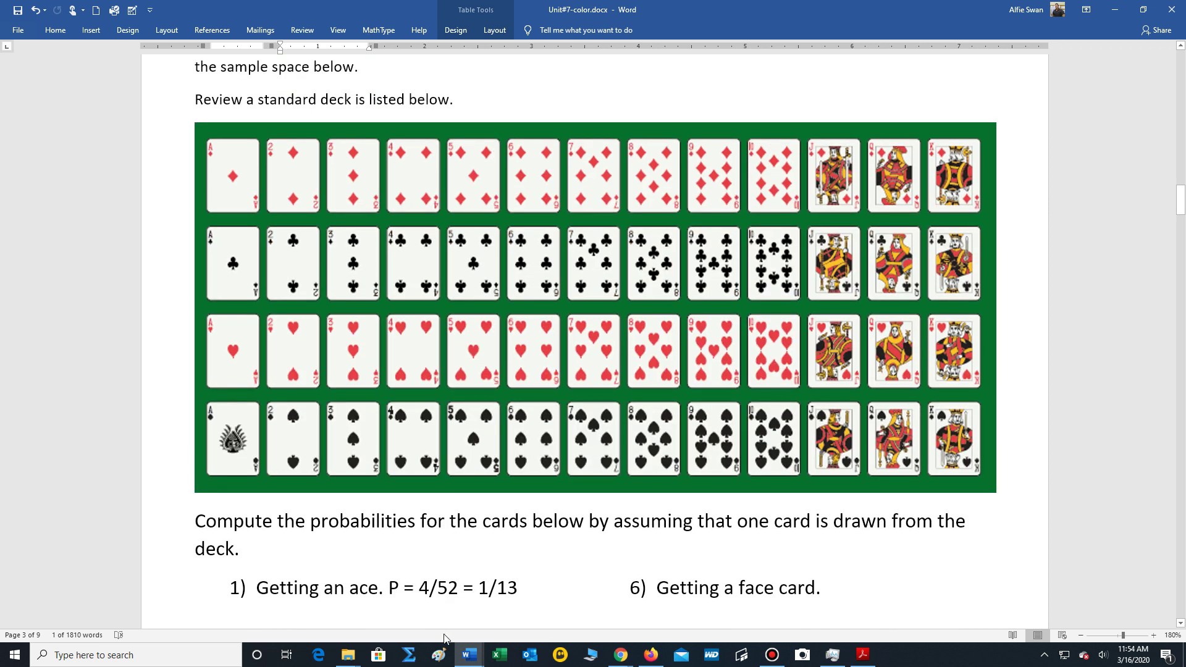
pyautogui.scroll(-1, 493, 536)
pyautogui.scroll(-3, 493, 536)
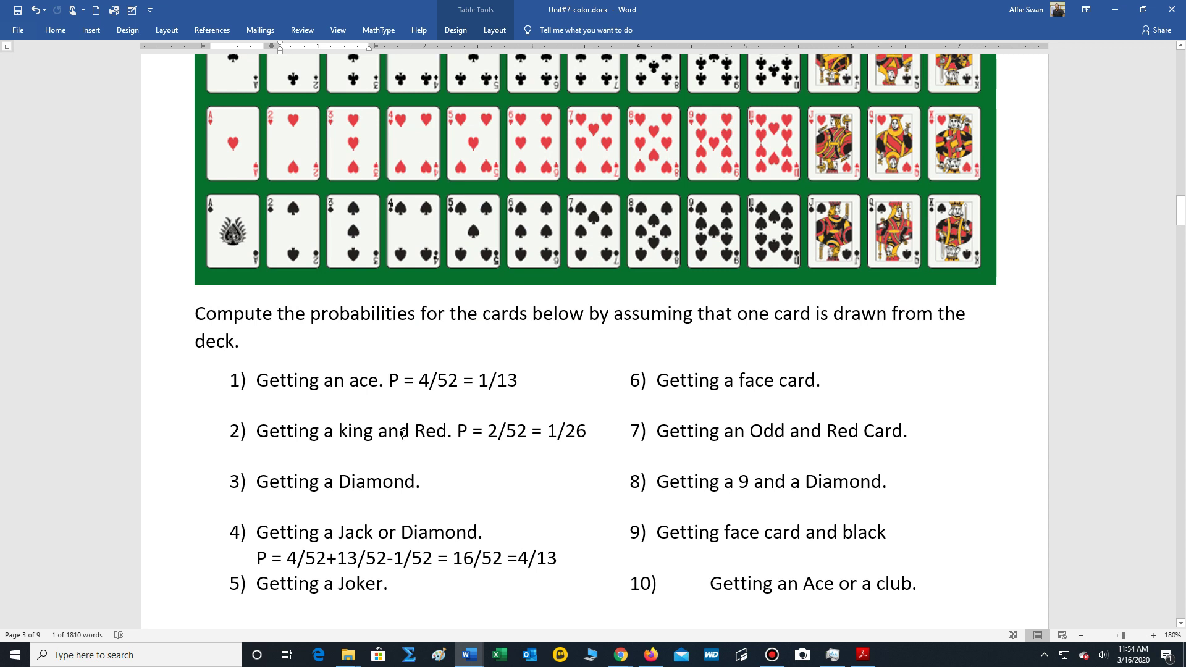
pyautogui.scroll(2, 431, 463)
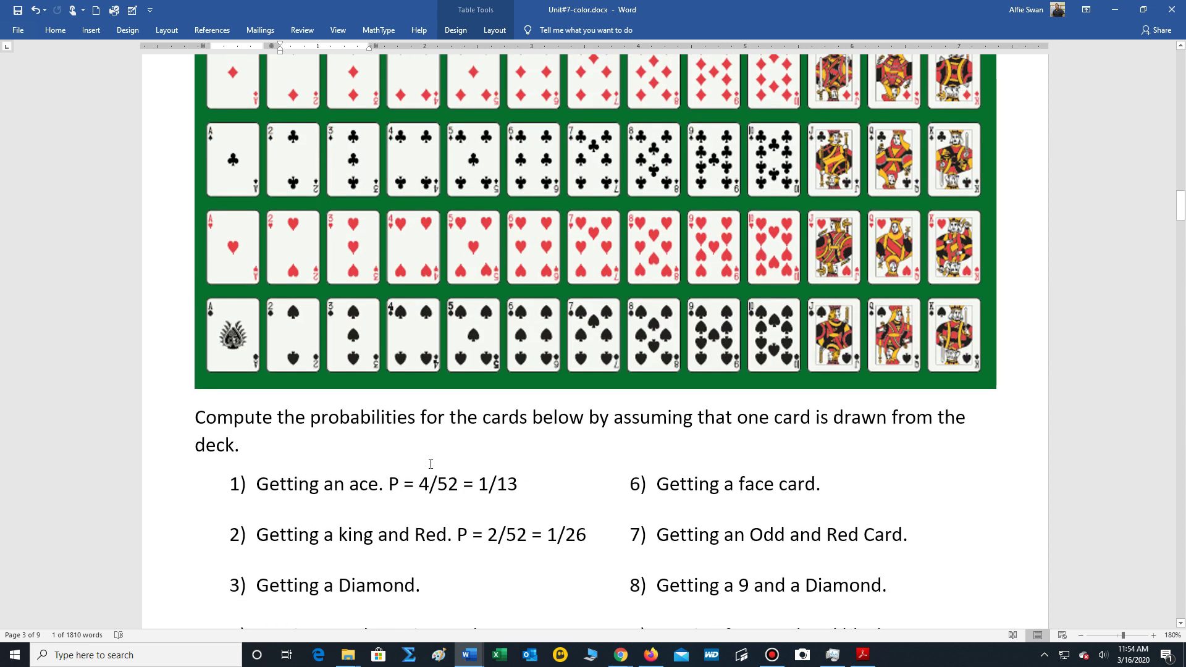
pyautogui.scroll(2, 430, 464)
pyautogui.scroll(-2, 430, 457)
pyautogui.scroll(2, 427, 458)
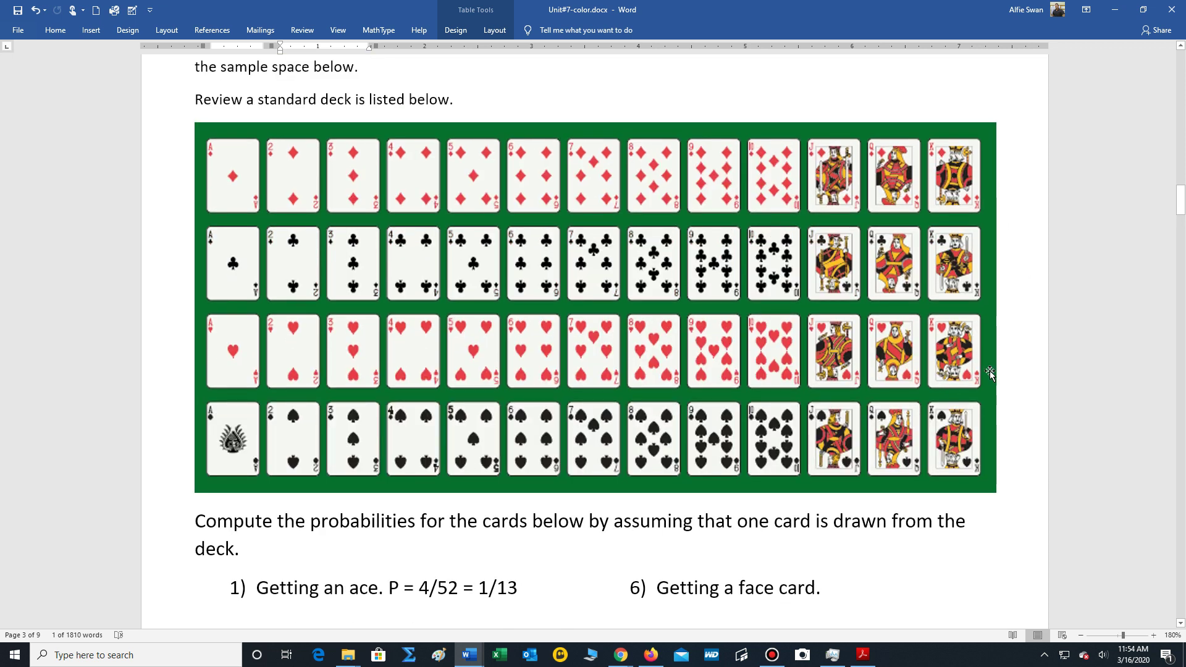
pyautogui.scroll(-5, 582, 498)
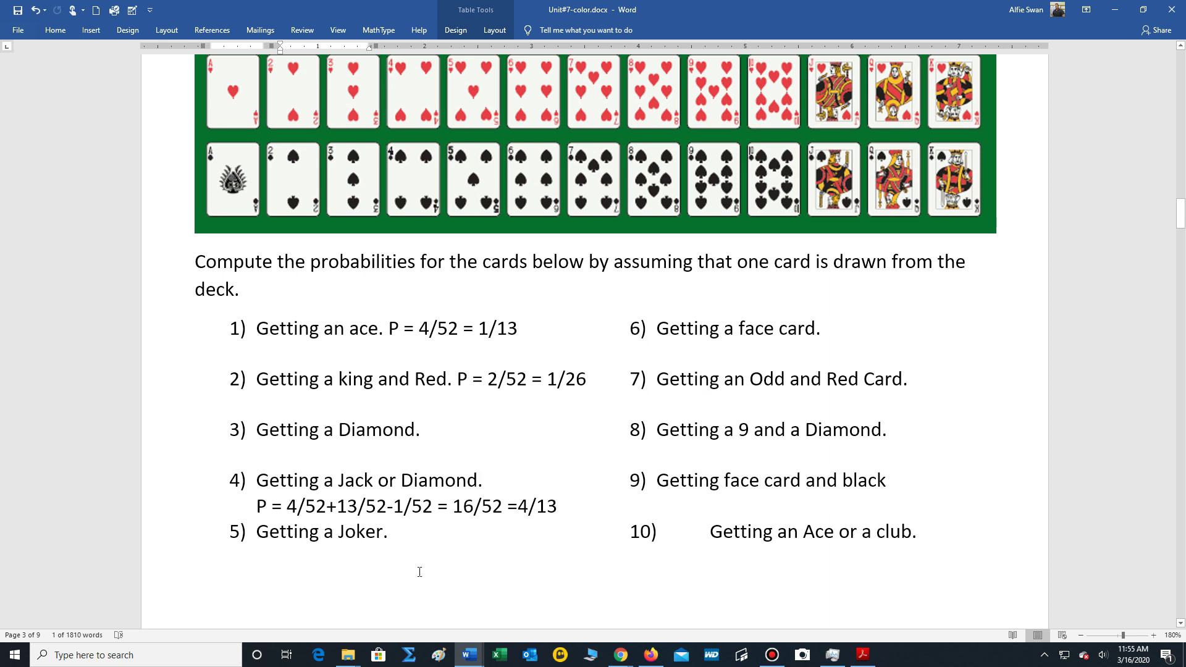
pyautogui.scroll(-1, 419, 572)
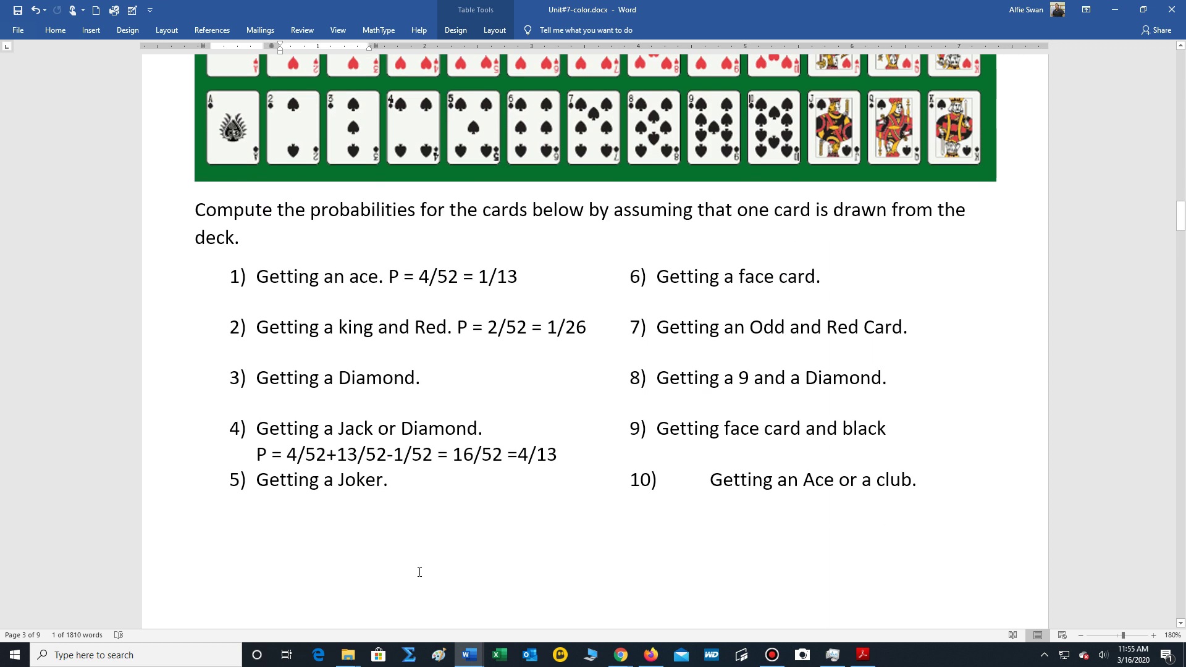
pyautogui.doubleClick(382, 430)
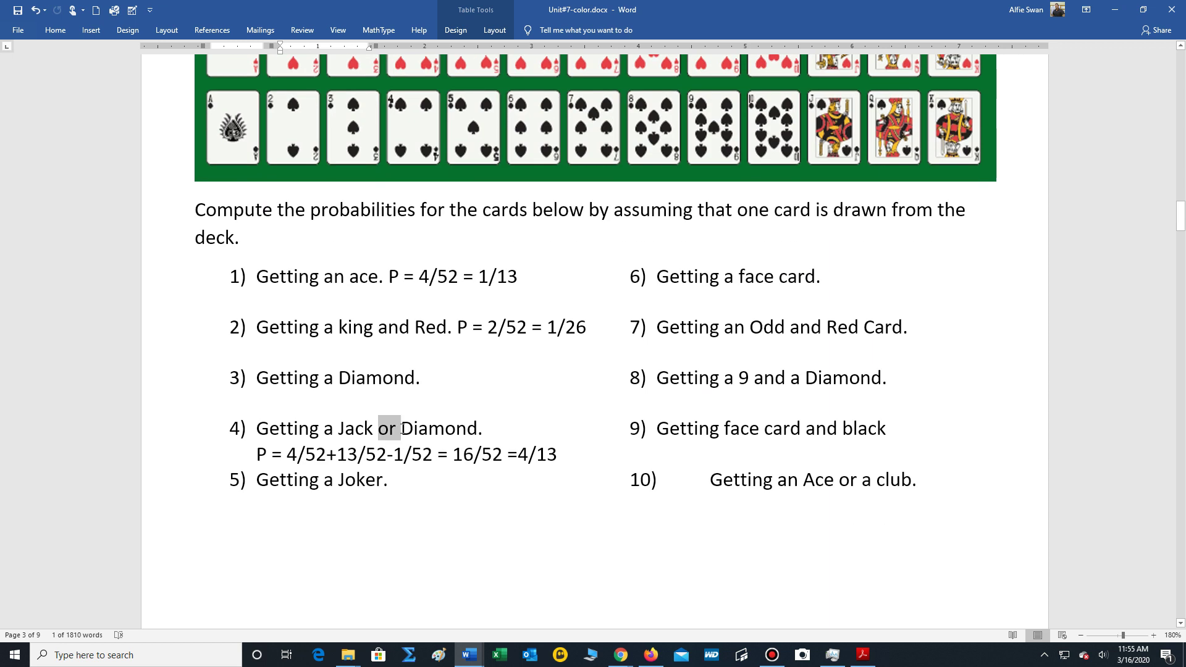
pyautogui.doubleClick(332, 455)
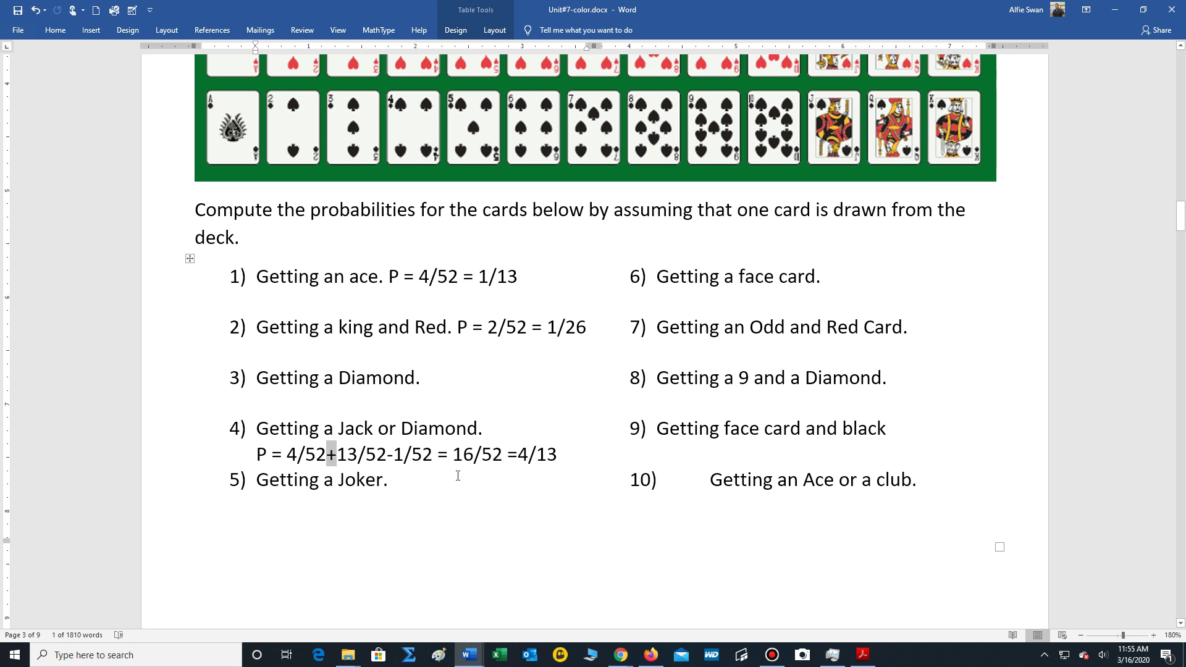
pyautogui.scroll(6, 457, 476)
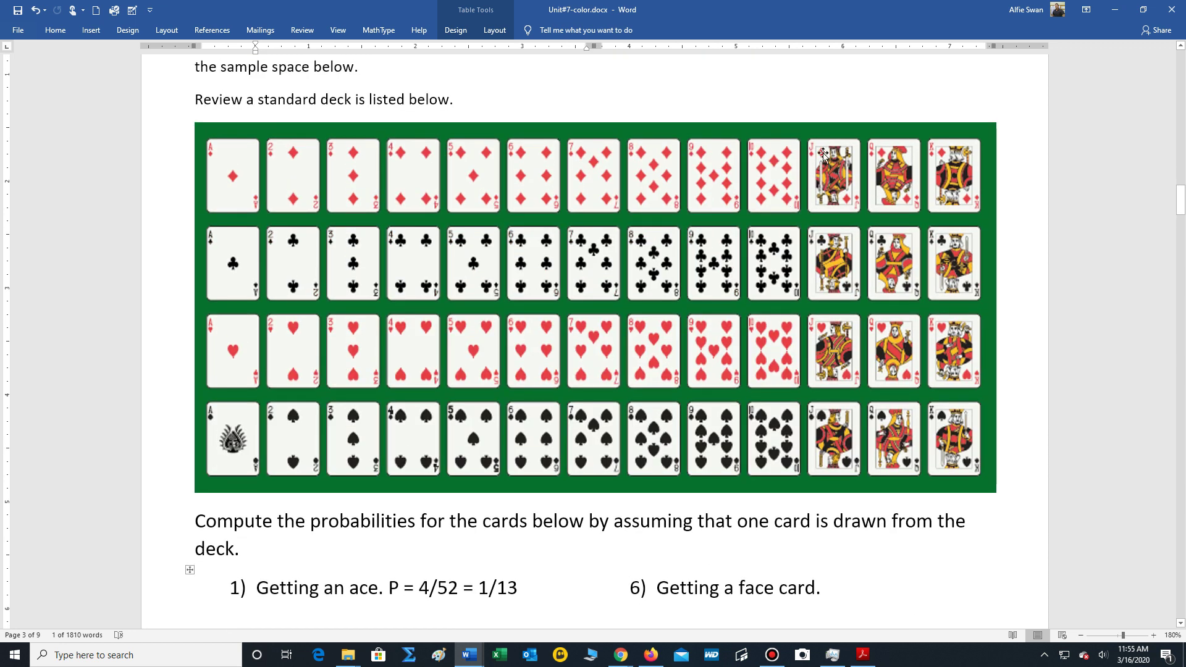
pyautogui.scroll(-4, 427, 539)
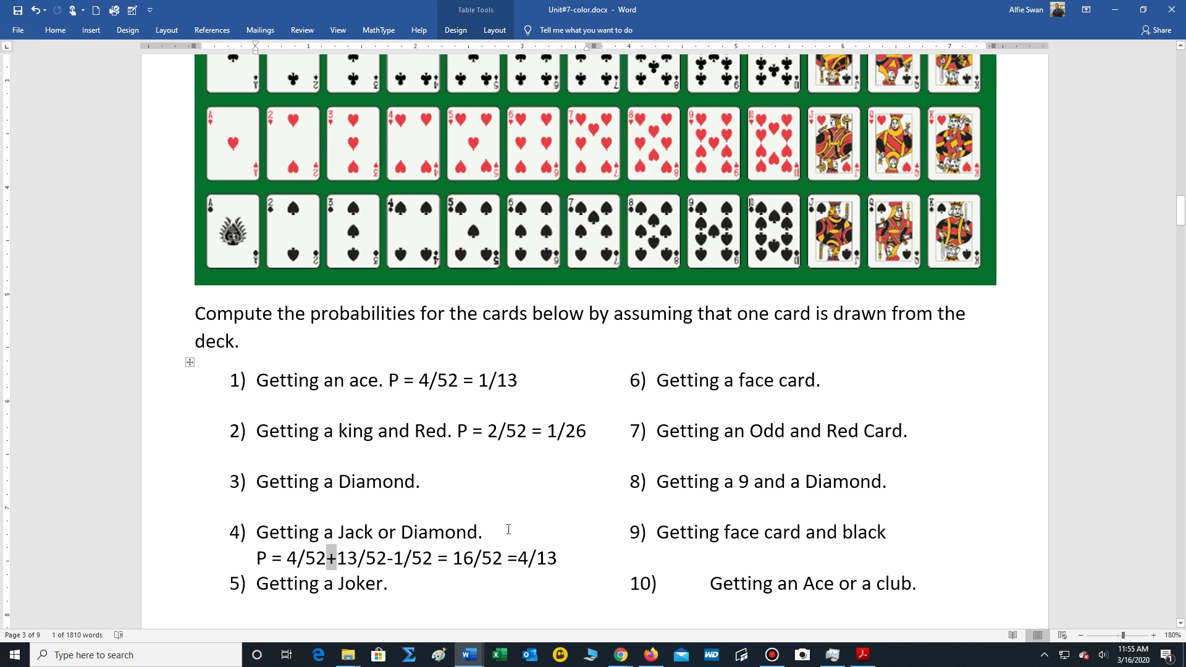
pyautogui.scroll(3, 508, 530)
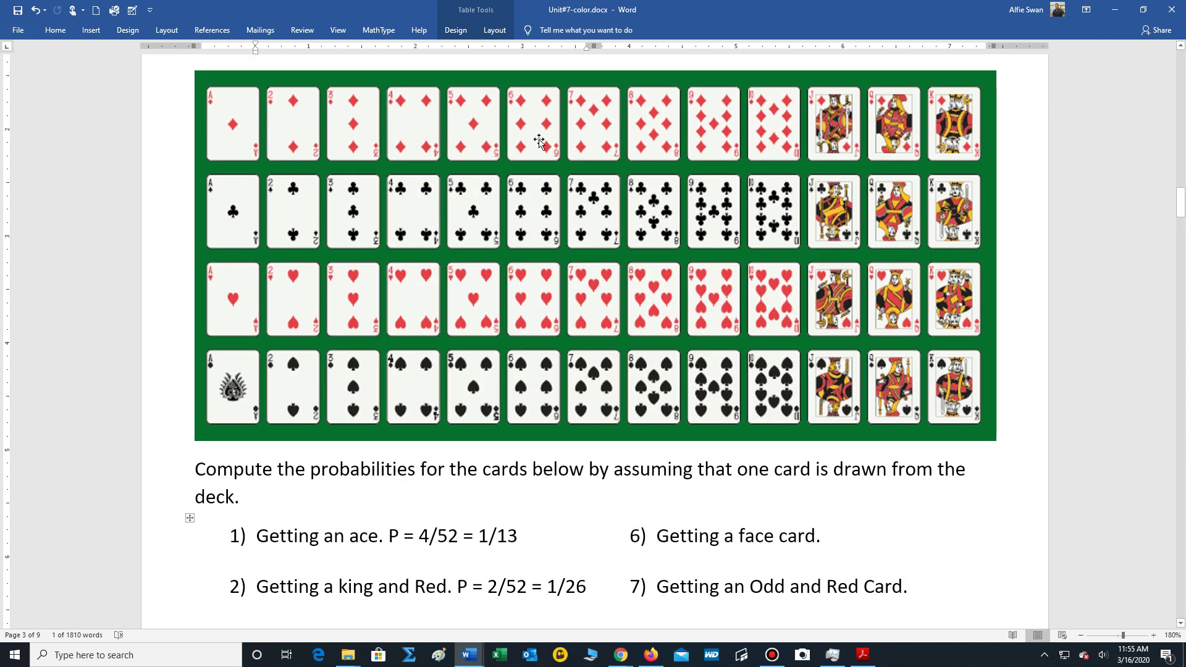
pyautogui.scroll(-5, 582, 491)
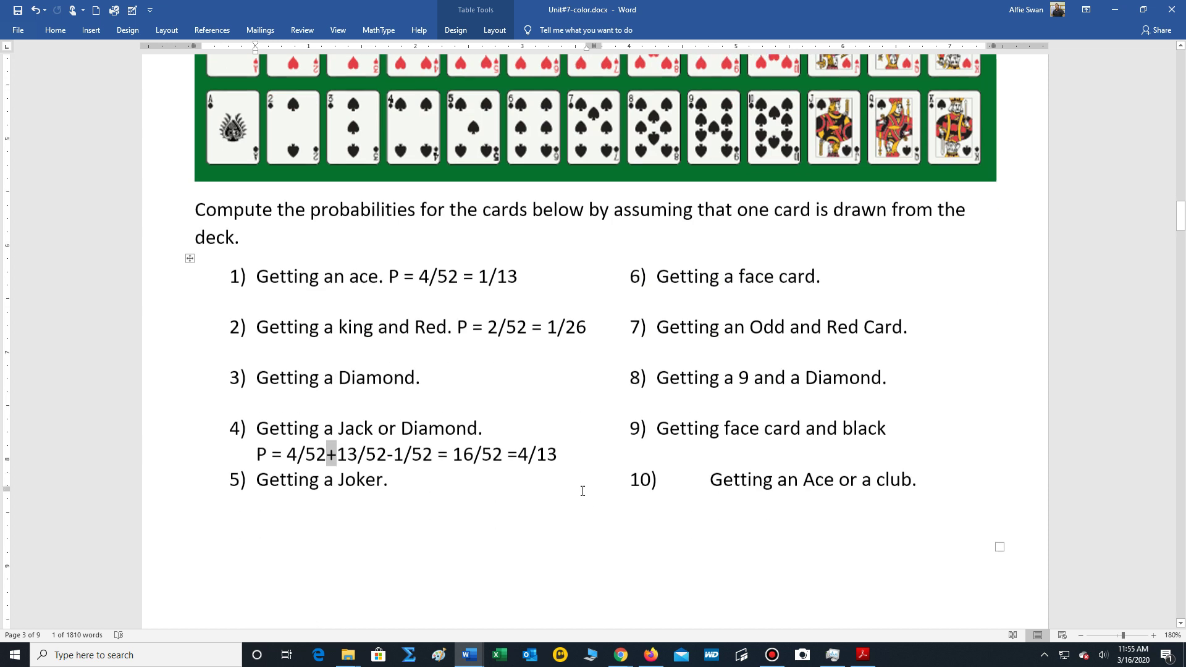
pyautogui.scroll(-2, 582, 491)
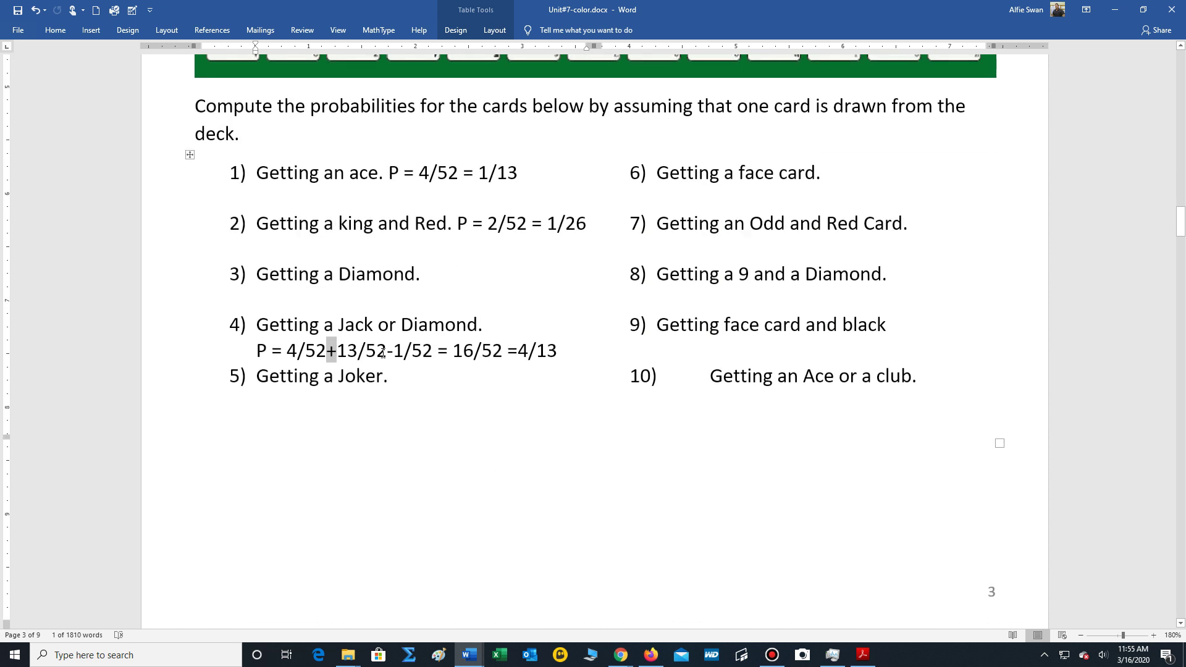
pyautogui.scroll(7, 567, 417)
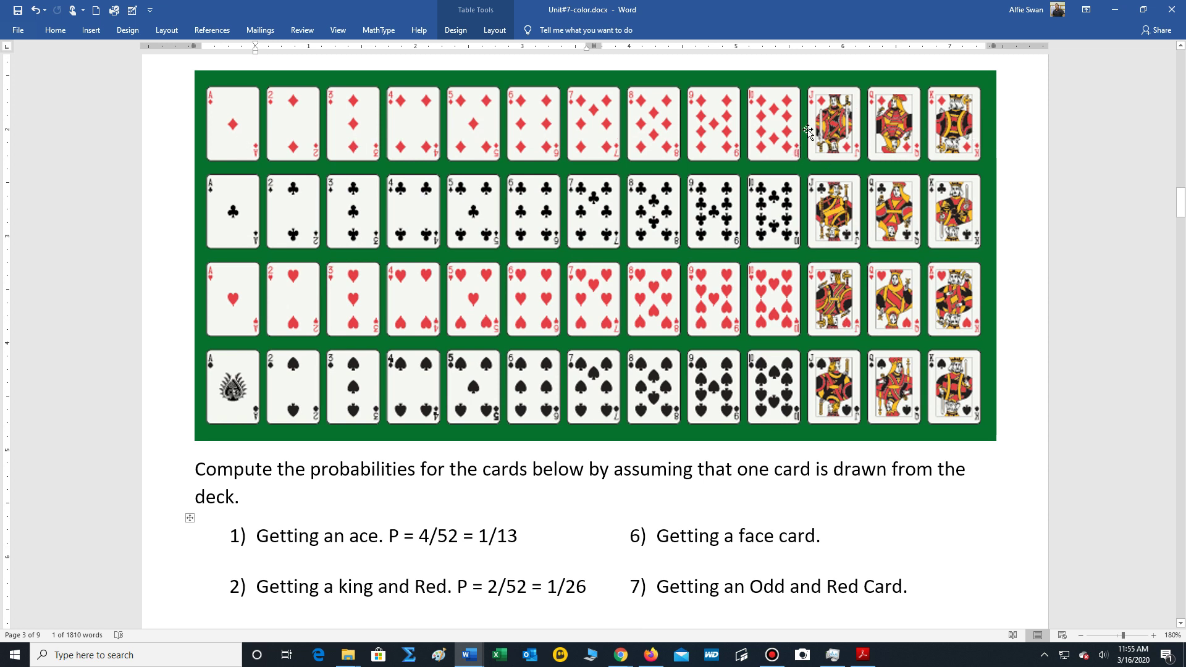
pyautogui.scroll(-5, 579, 481)
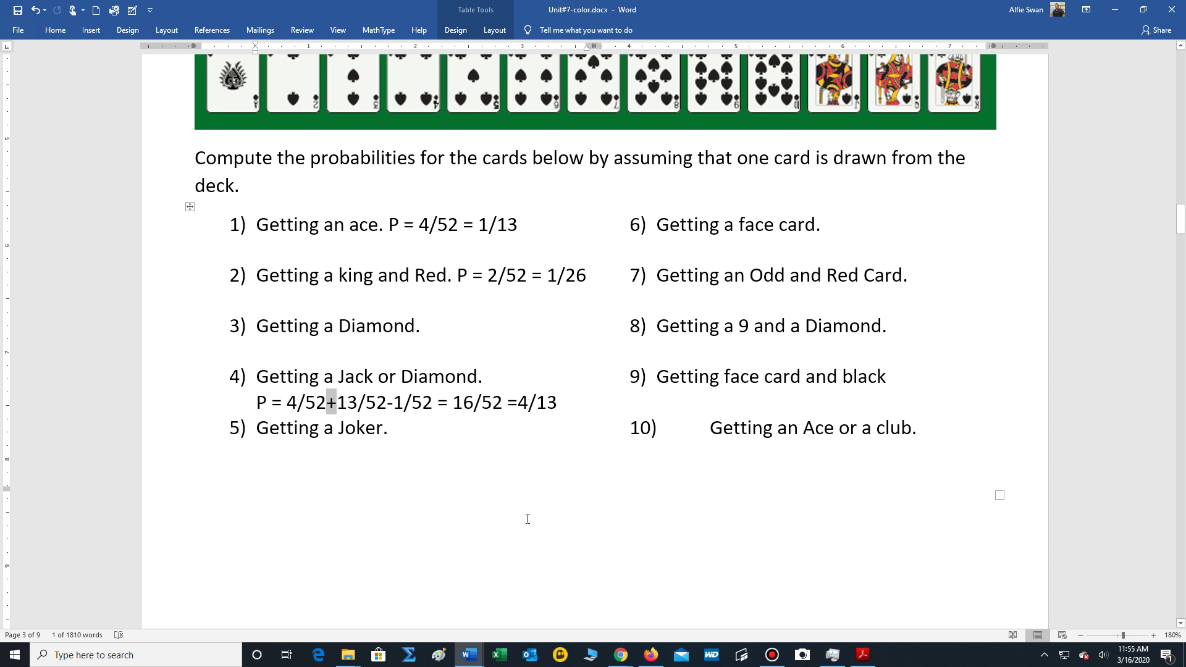
pyautogui.scroll(-2, 528, 518)
pyautogui.scroll(2, 528, 516)
# Step: Scroll to the Extra Problems on sticks, primes from 1 to 15, and perfect-square cards among 40
pyautogui.scroll(-8, 445, 537)
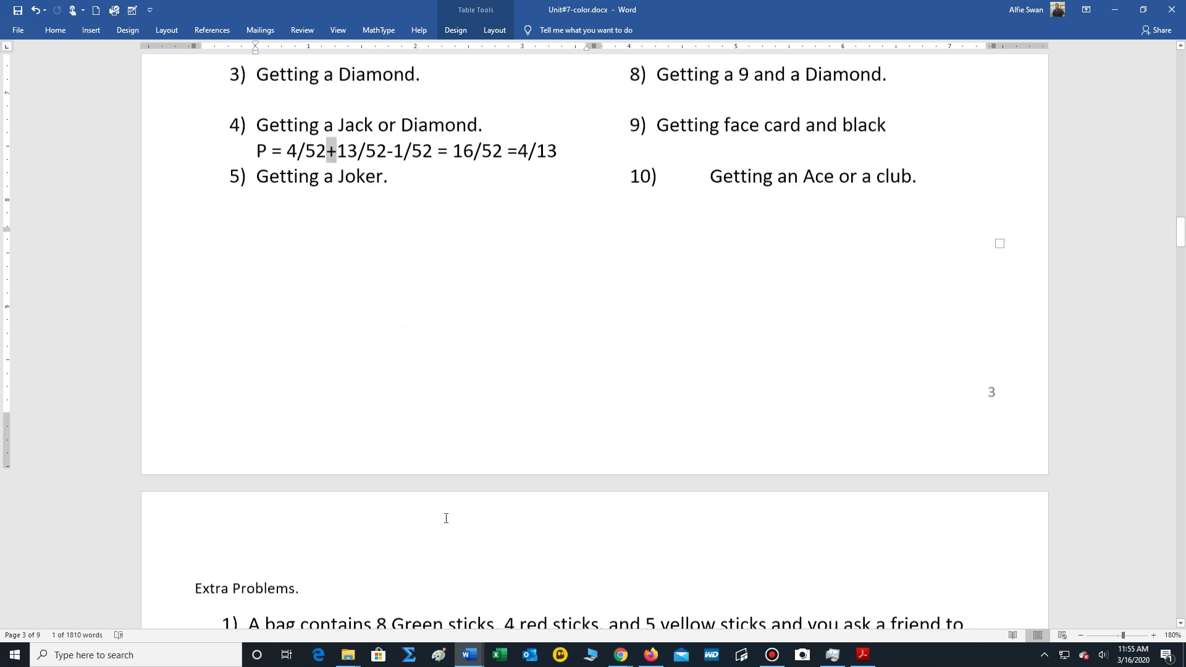
pyautogui.scroll(-1, 446, 517)
pyautogui.scroll(2, 446, 518)
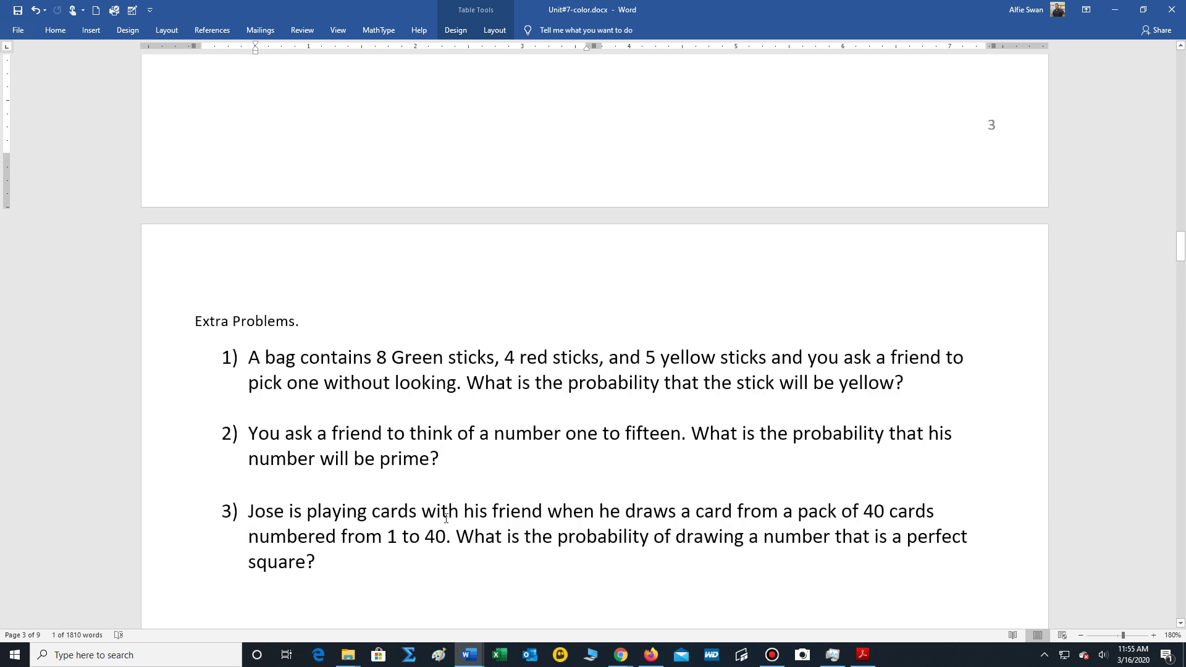